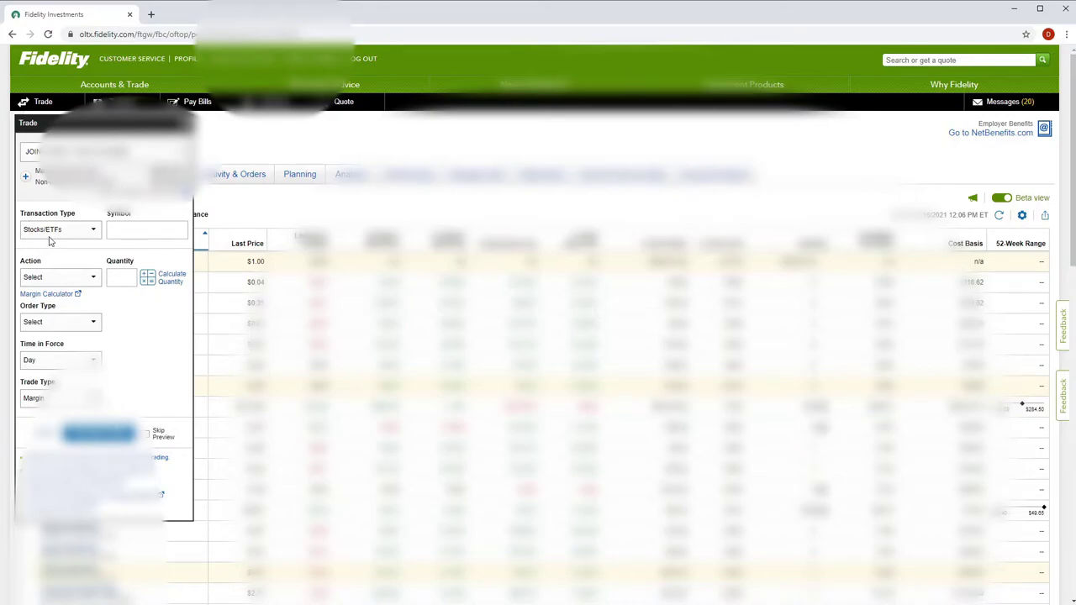
# Set the transaction type to Options and the symbol to BABA, keeping the Calls & Puts strategy
pyautogui.click(91, 237)
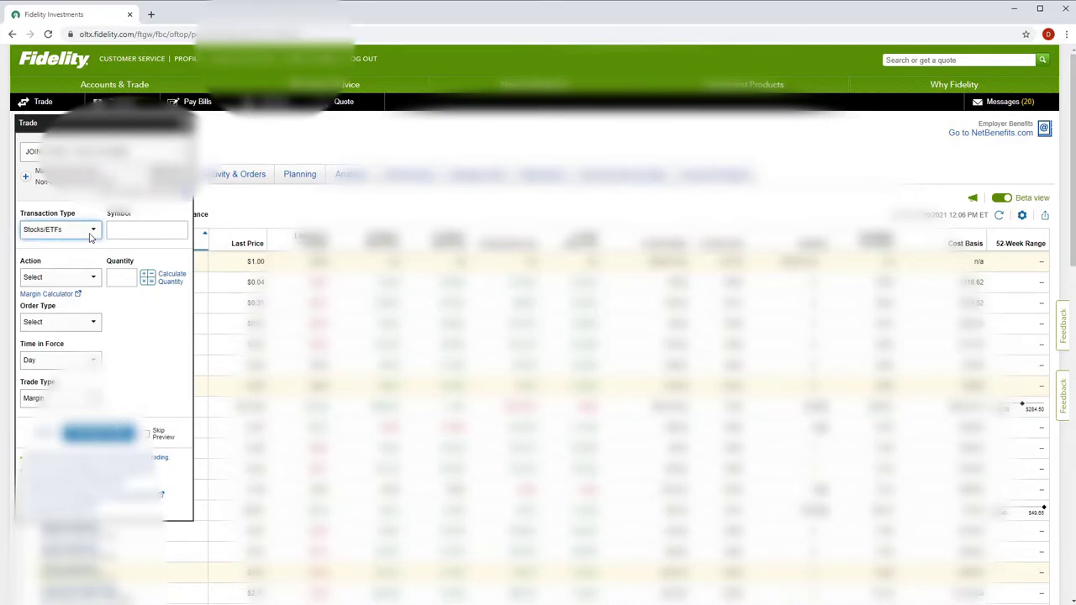
pyautogui.press('Down')
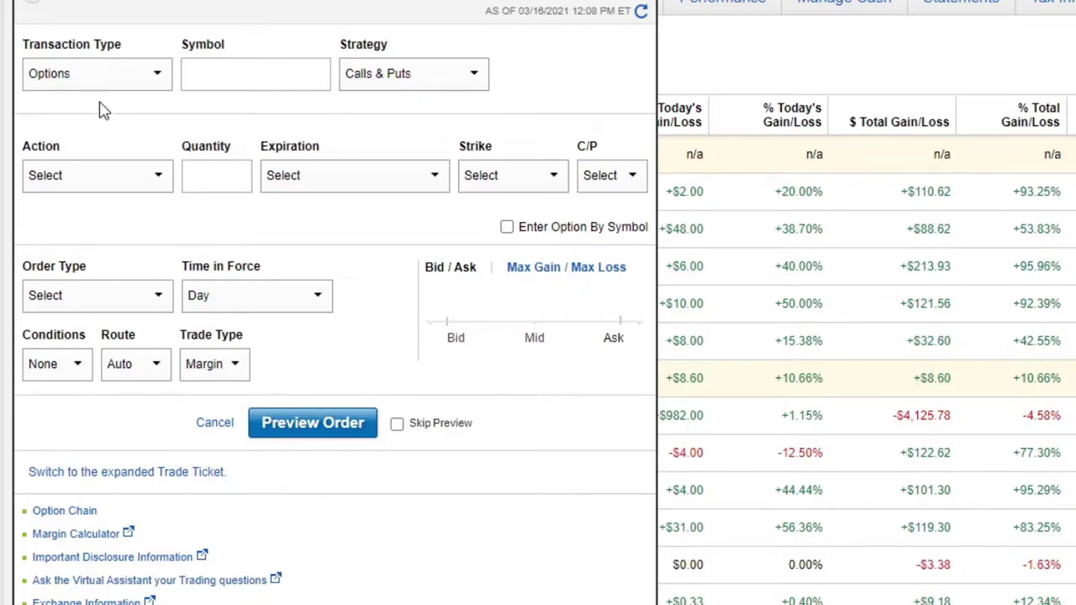
pyautogui.click(215, 69)
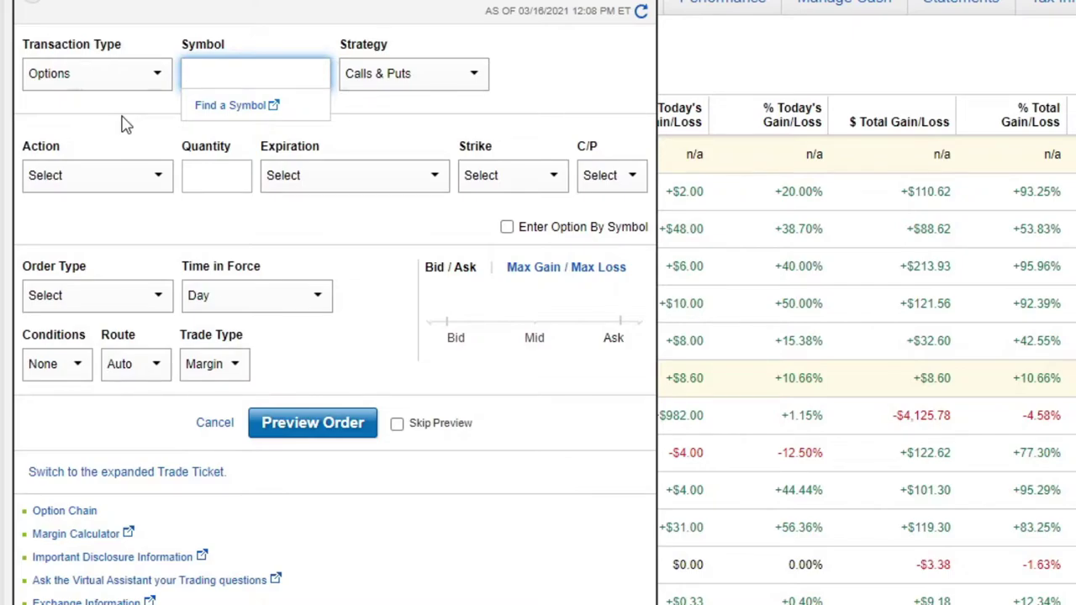
pyautogui.write('BABA')
pyautogui.click(530, 61)
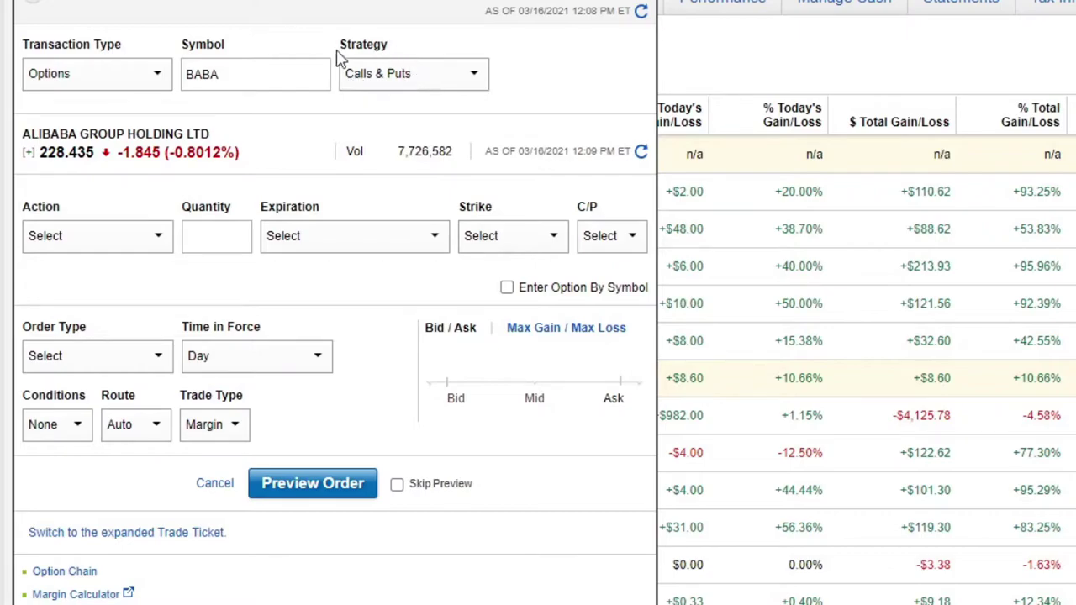
pyautogui.click(475, 90)
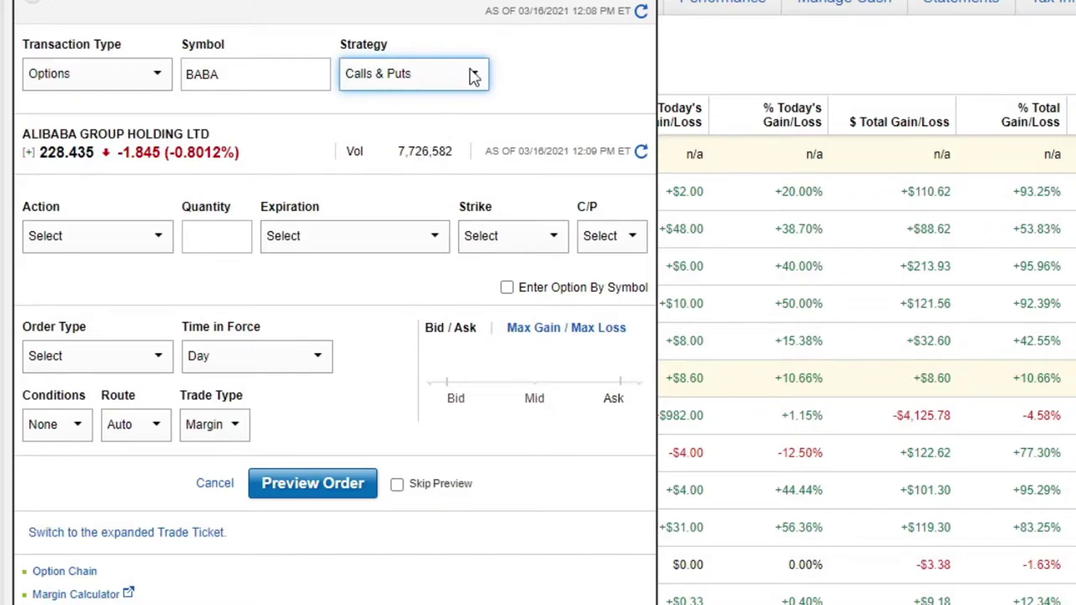
pyautogui.click(528, 84)
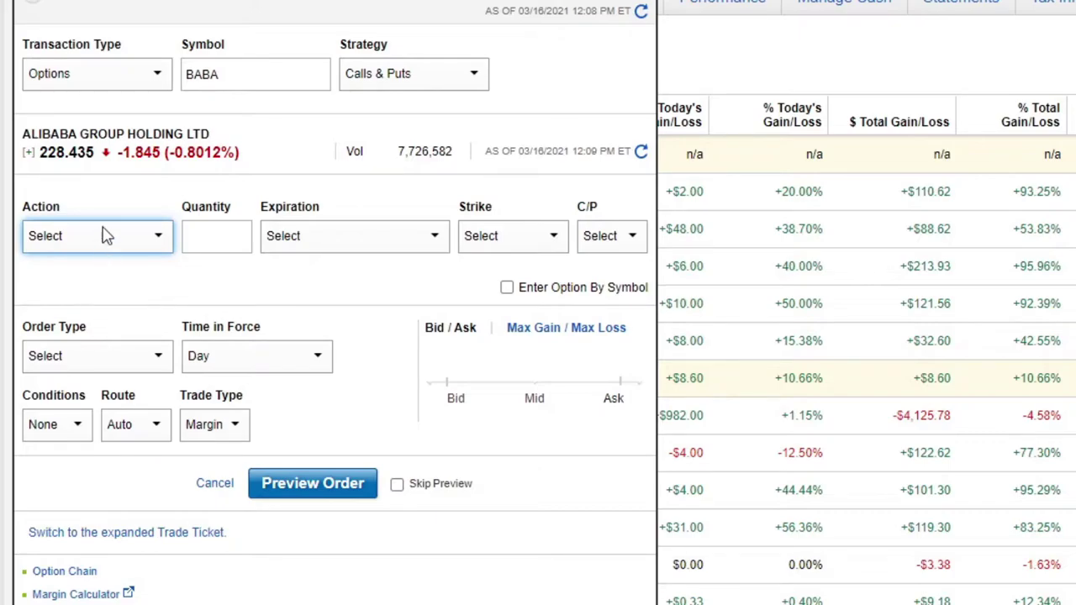
# Set the option order's action to Sell to Open with a quantity of 1
pyautogui.press('s')
pyautogui.click(223, 235)
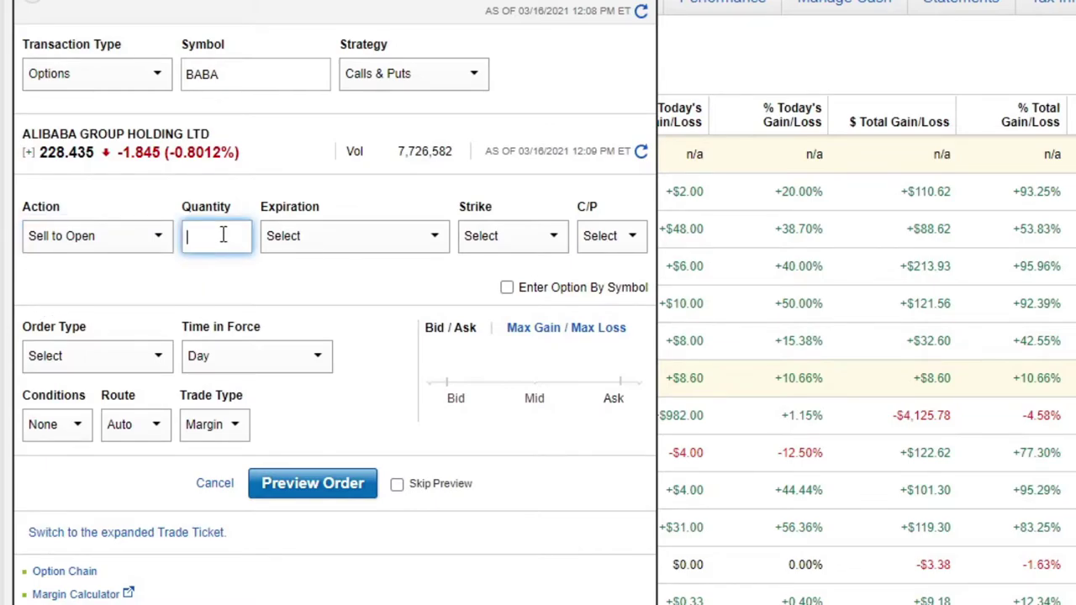
pyautogui.write('1')
# Define the contract as a Put expiring APR 01 2021 with a strike of 210
pyautogui.click(312, 244)
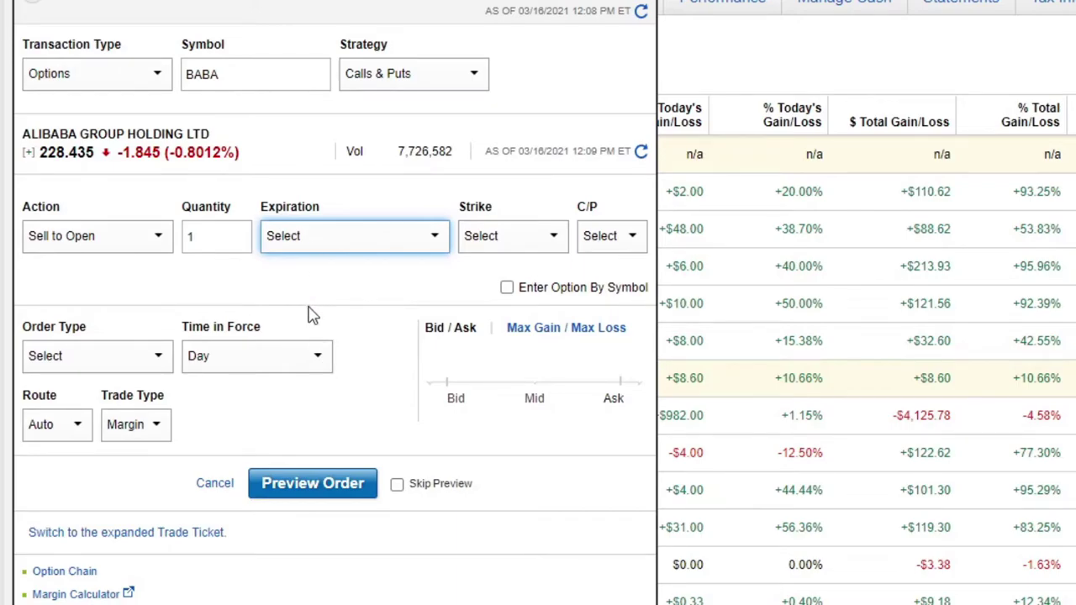
pyautogui.press('Down')
pyautogui.click(494, 241)
pyautogui.press('Down')
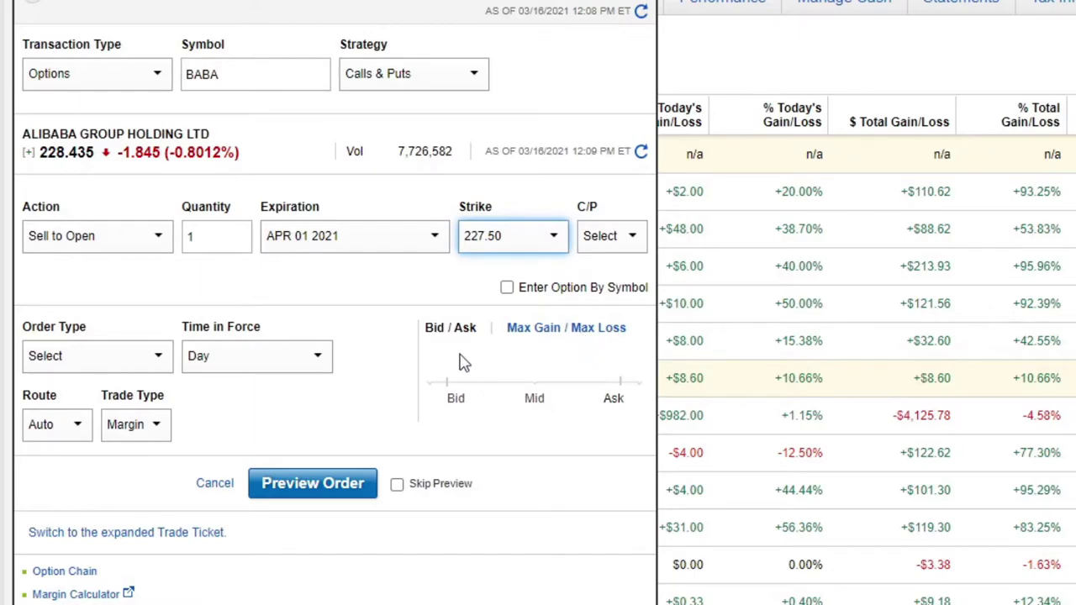
pyautogui.write('210')
pyautogui.click(630, 240)
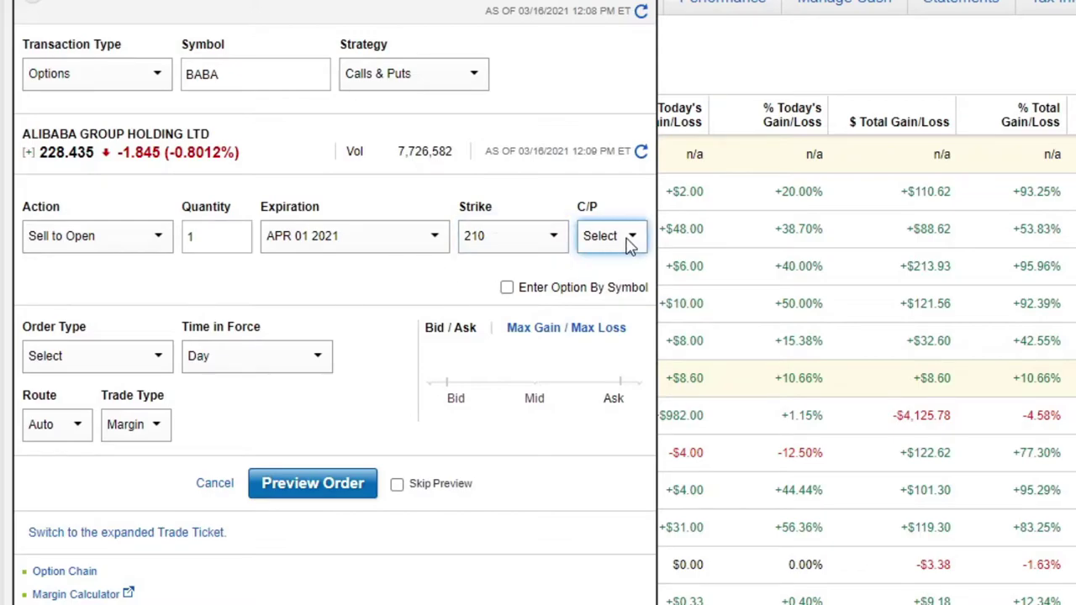
pyautogui.click(600, 284)
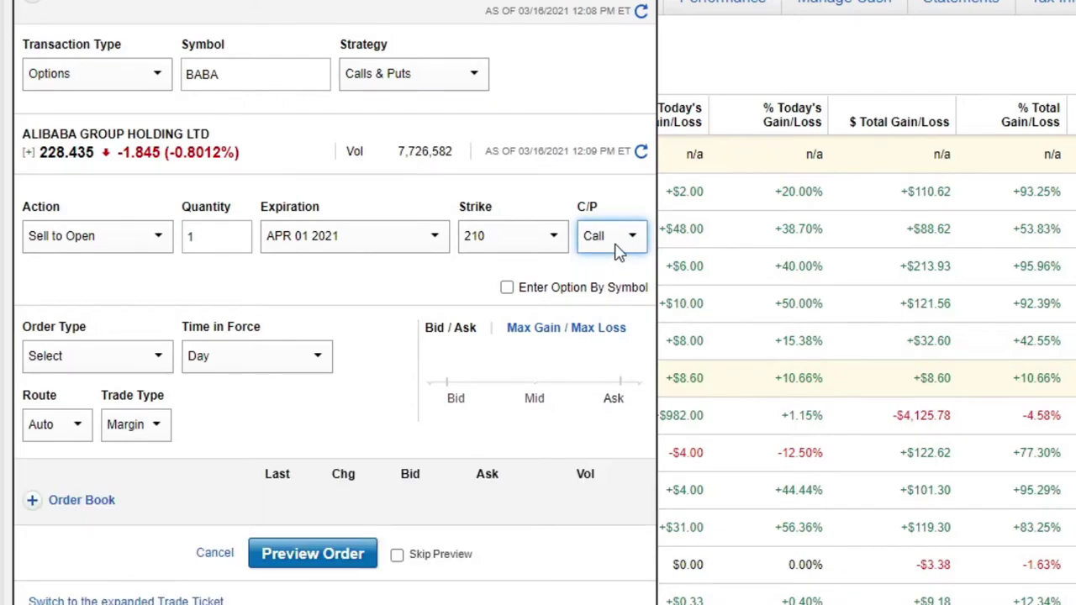
pyautogui.click(618, 246)
pyautogui.click(600, 291)
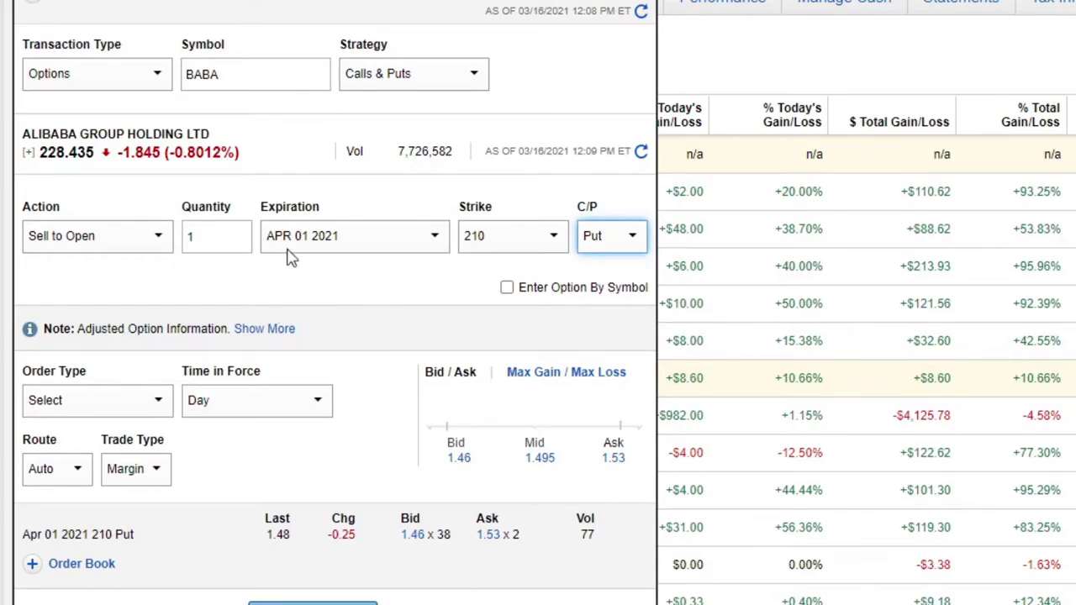
# Set the order type of the BABA put order to Market
pyautogui.click(154, 410)
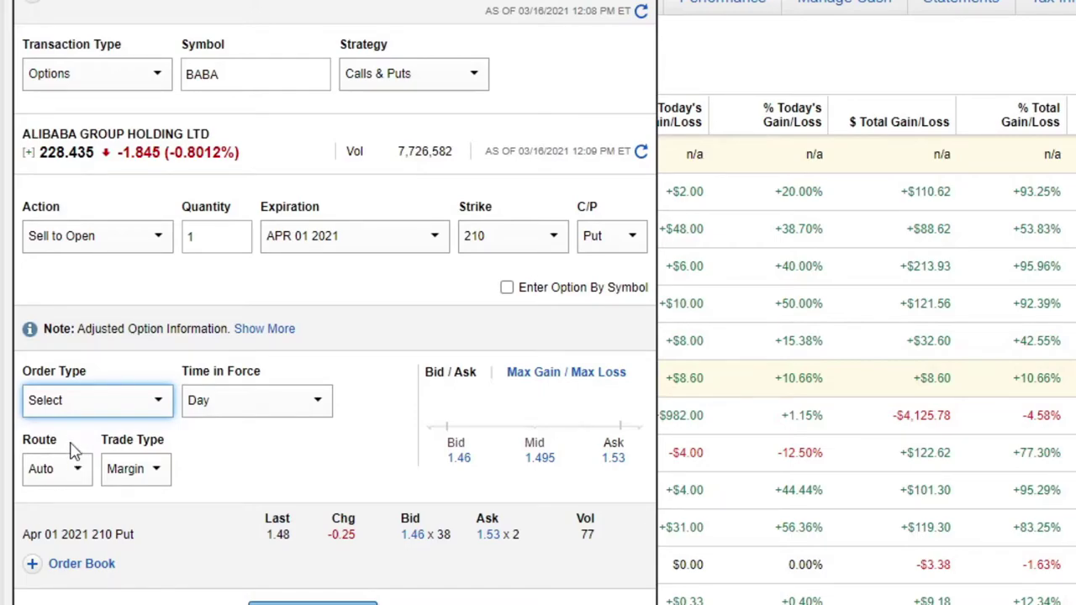
pyautogui.click(125, 292)
pyautogui.click(124, 414)
pyautogui.click(97, 439)
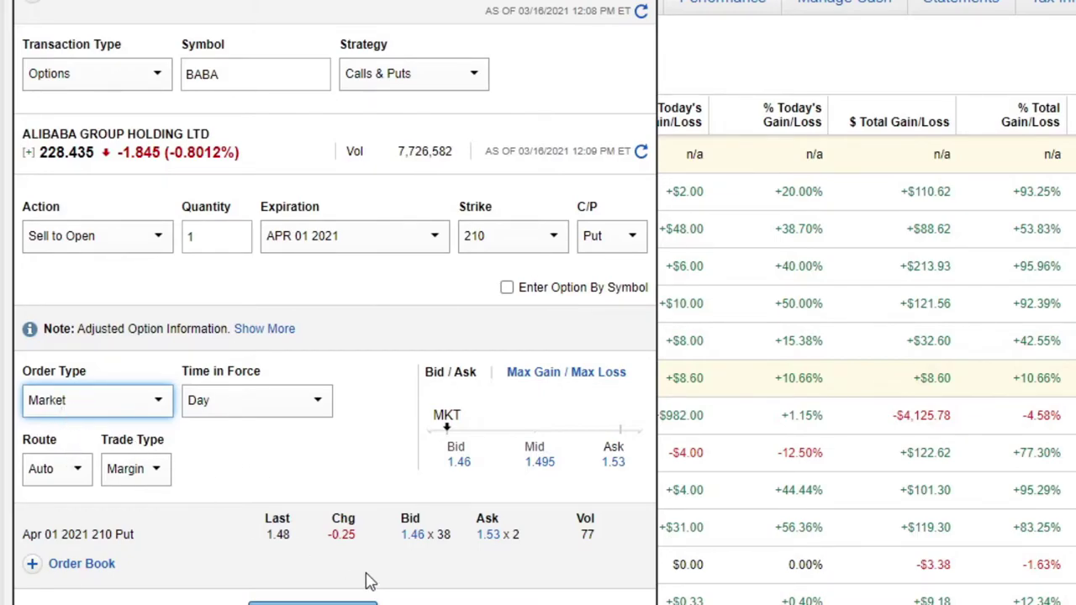
# Compare the put order's Max Gain / Max Loss figures with its Bid / Ask quote
pyautogui.click(540, 377)
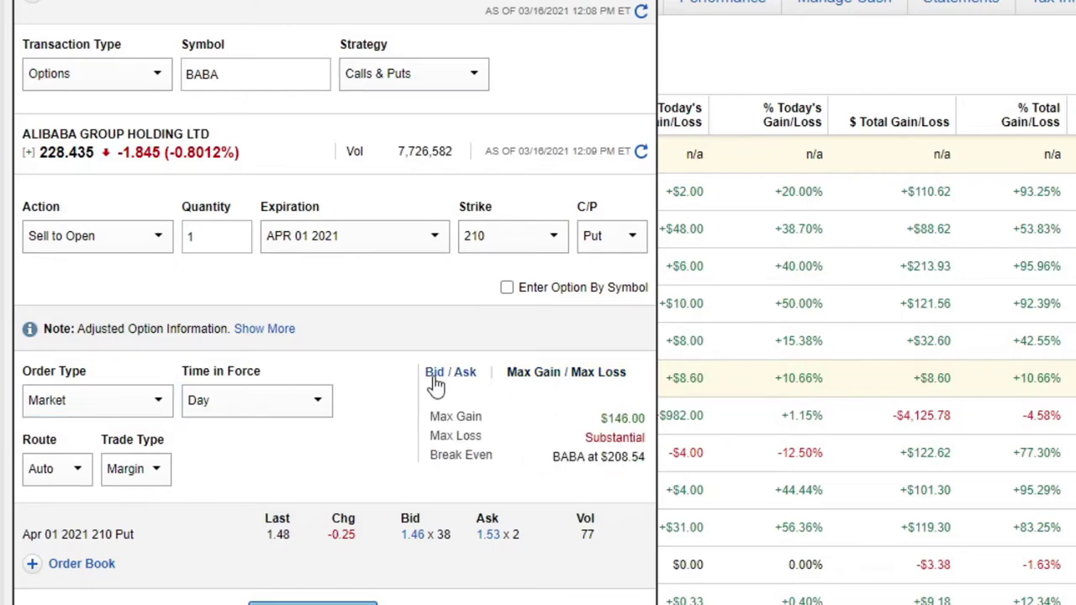
pyautogui.click(435, 383)
pyautogui.click(516, 380)
pyautogui.click(454, 377)
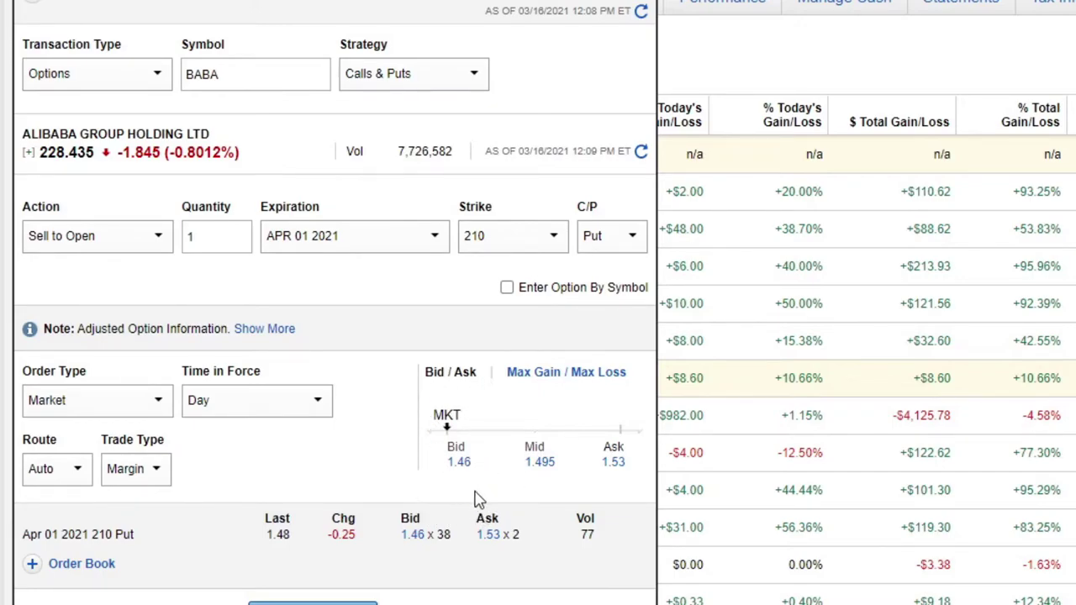
# Try a Limit order with a limit price of 1.47 and return the order type to Market
pyautogui.click(120, 412)
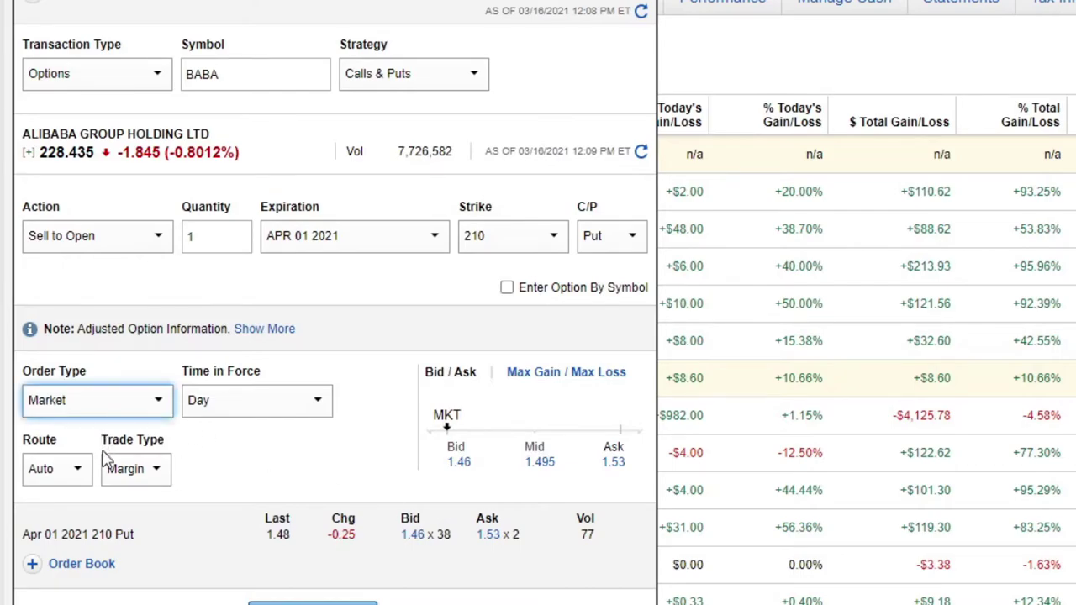
pyautogui.click(109, 467)
pyautogui.click(219, 403)
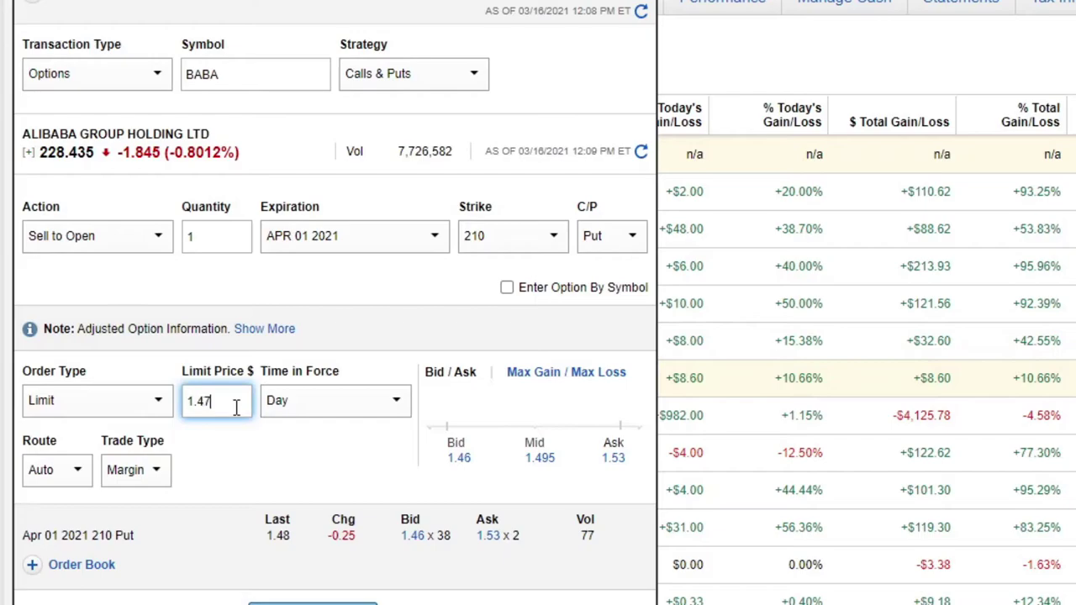
pyautogui.press('Tab')
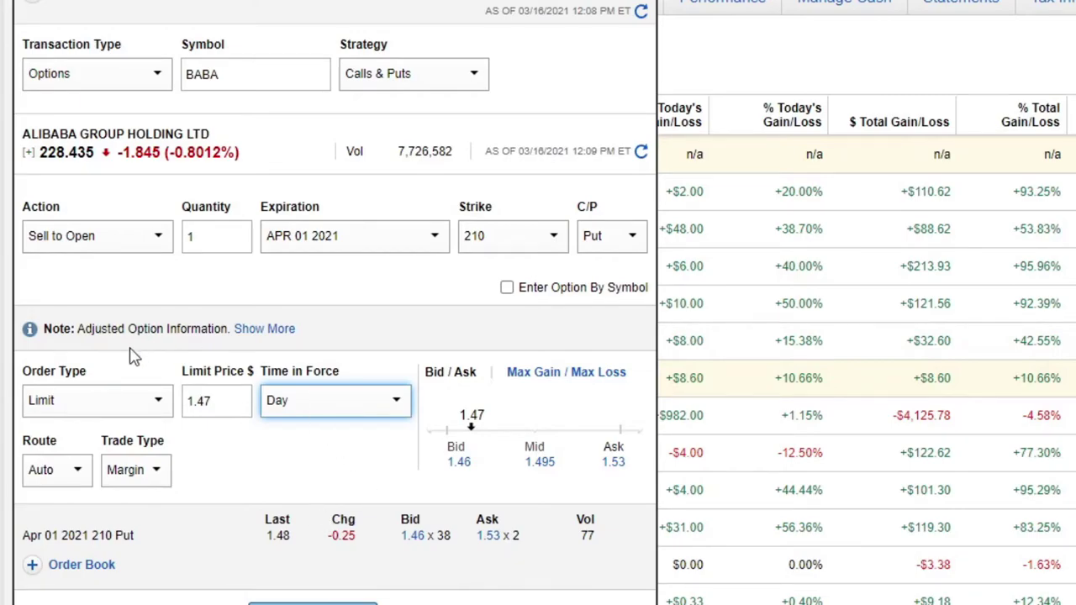
pyautogui.click(142, 409)
pyautogui.press('Up')
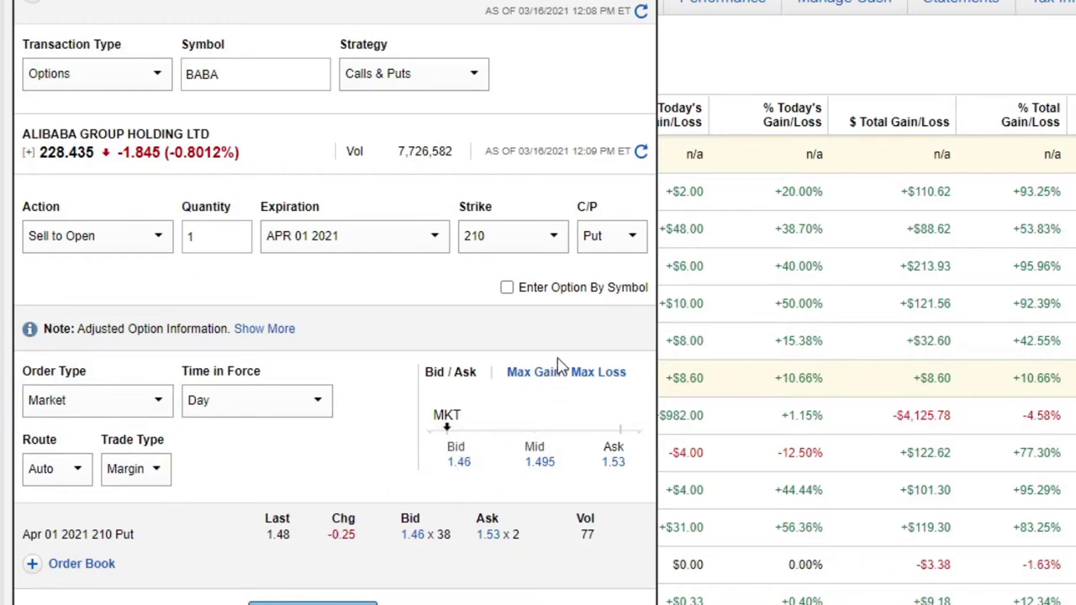
# Examine the maximum gain, maximum loss and break-even price for selling the 210 put, and check its bid and ask
pyautogui.click(542, 383)
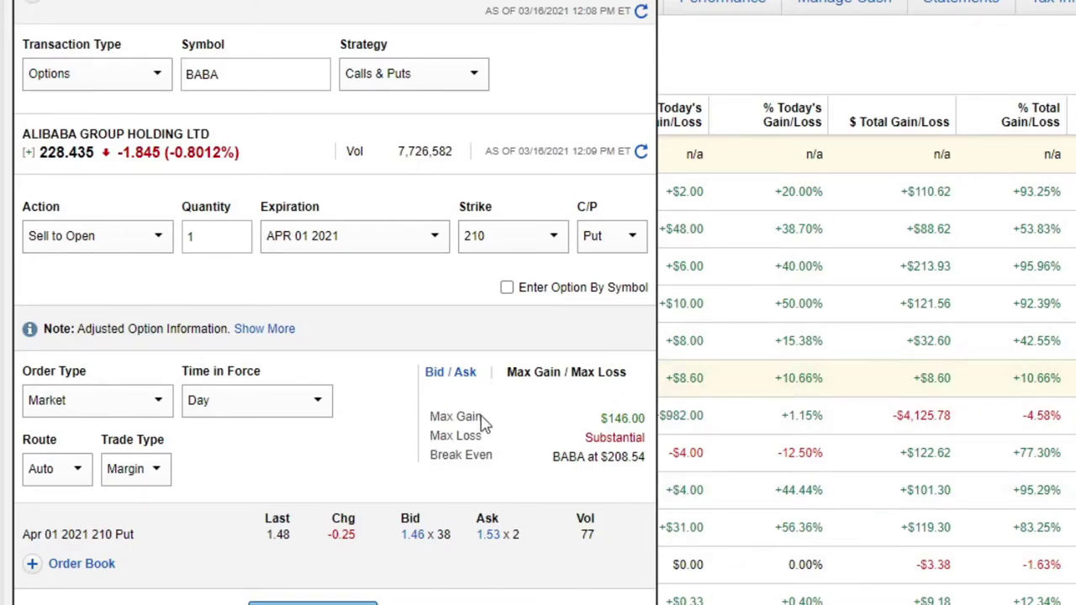
pyautogui.moveTo(433, 418); pyautogui.dragTo(650, 423)
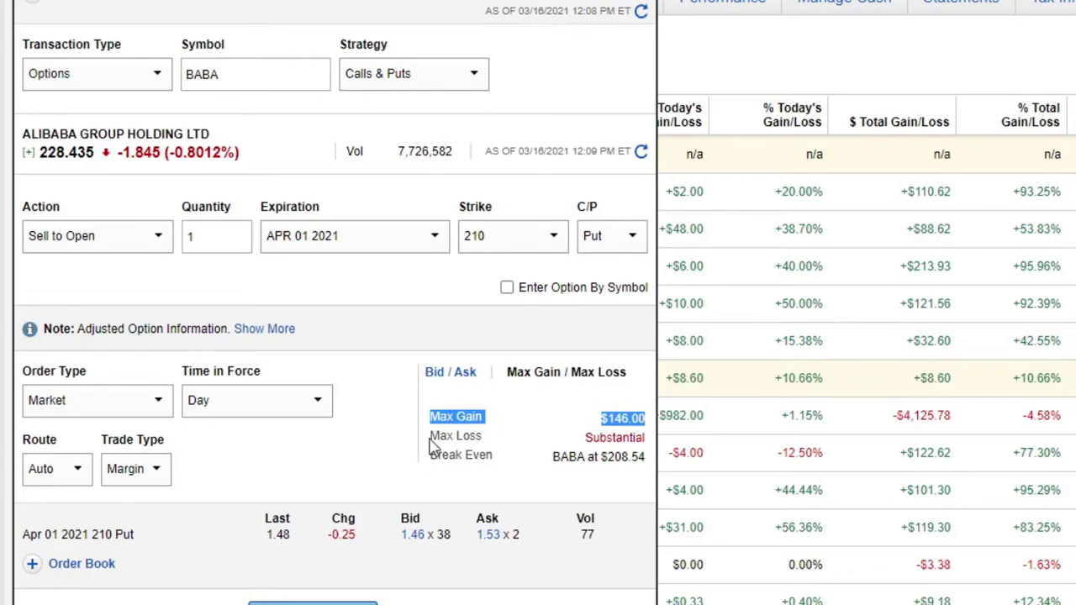
pyautogui.moveTo(431, 435); pyautogui.dragTo(656, 445)
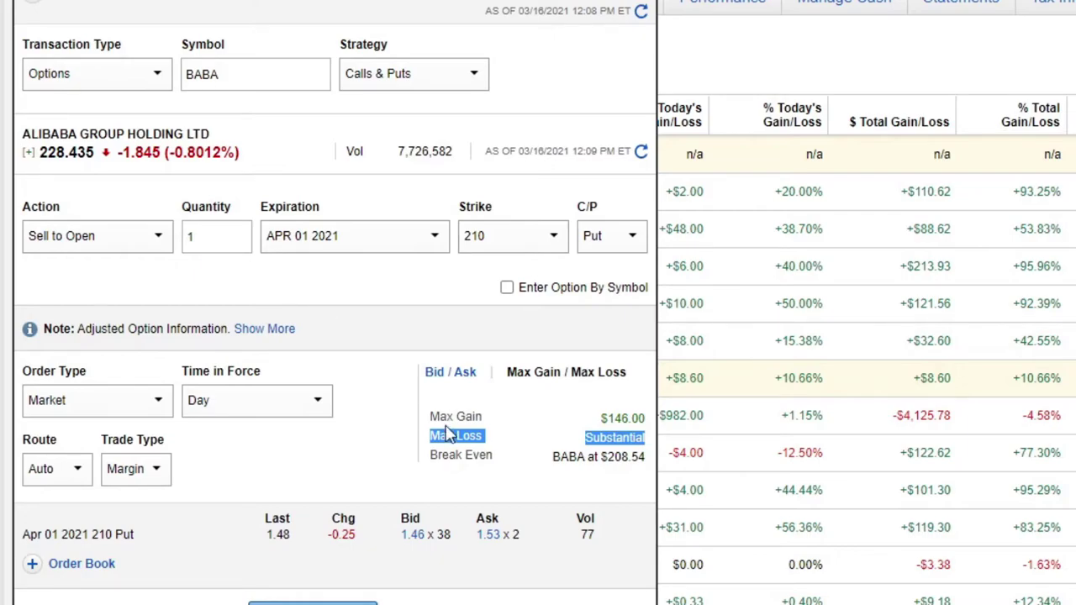
pyautogui.click(494, 427)
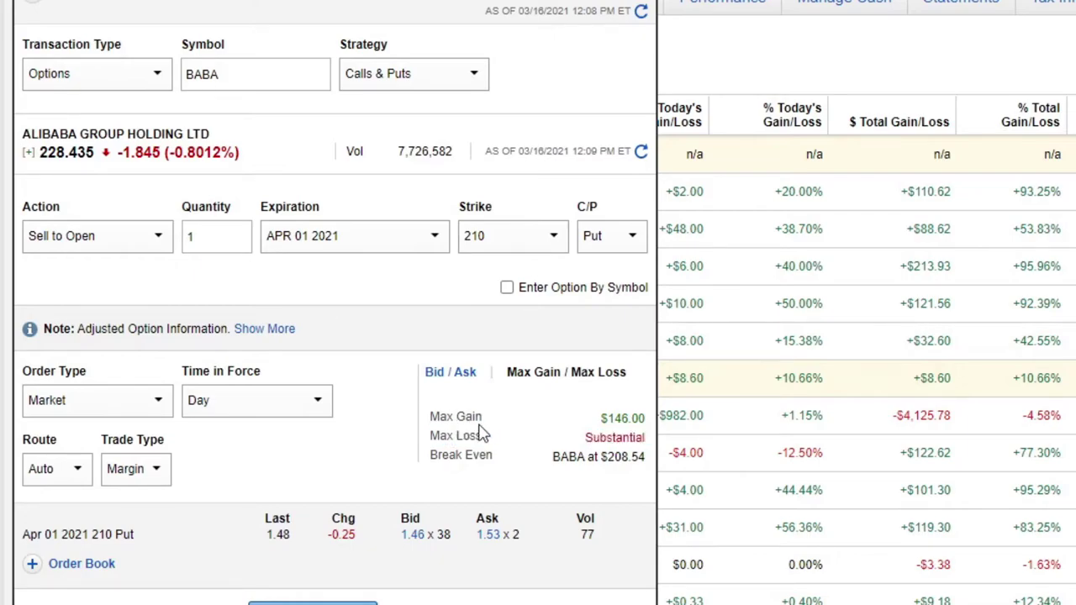
pyautogui.moveTo(434, 454); pyautogui.dragTo(531, 463)
pyautogui.click(435, 454)
pyautogui.moveTo(435, 454); pyautogui.dragTo(646, 459)
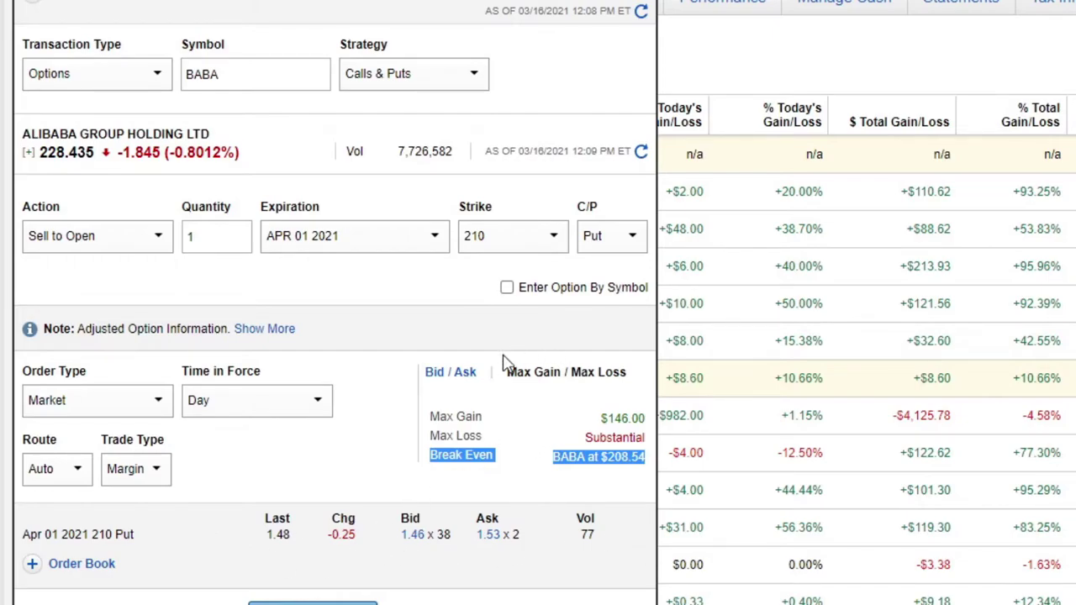
pyautogui.click(462, 374)
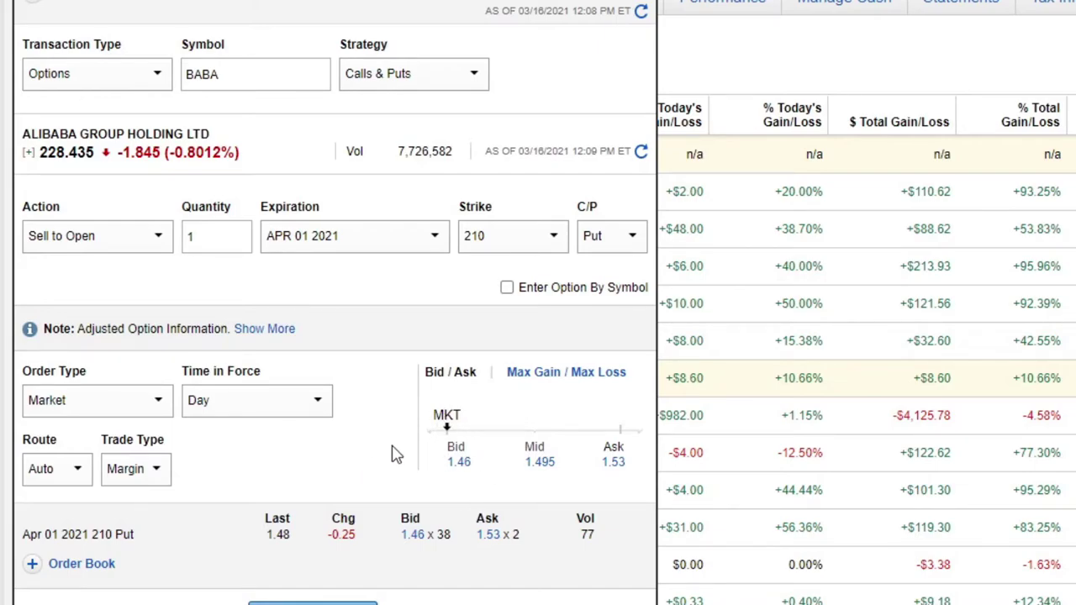
pyautogui.click(566, 371)
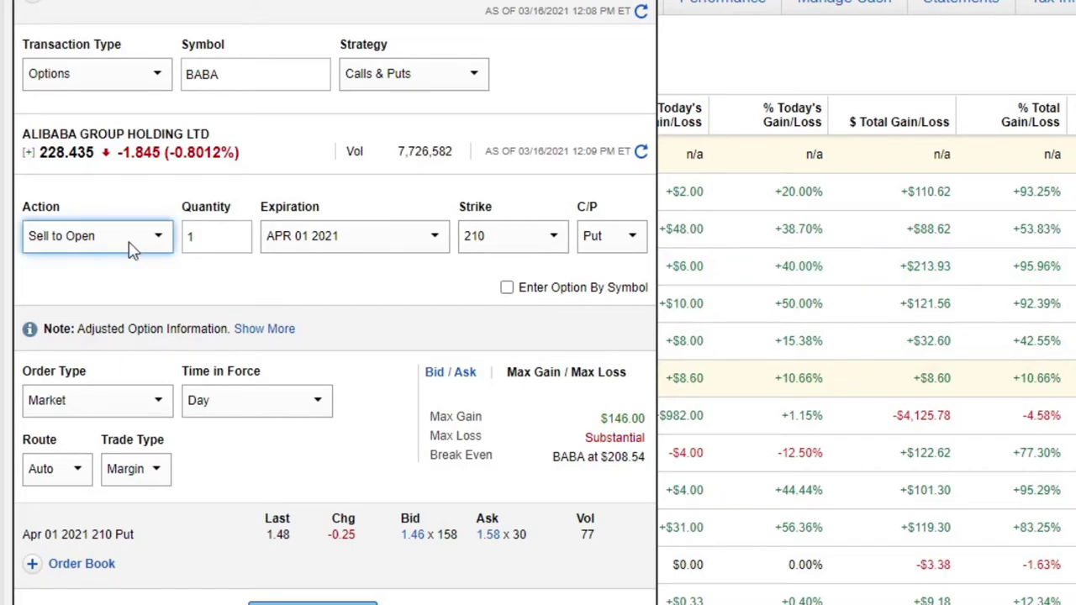
# Change the action to Buy to Open and examine the break-even price for the purchased put
pyautogui.click(97, 284)
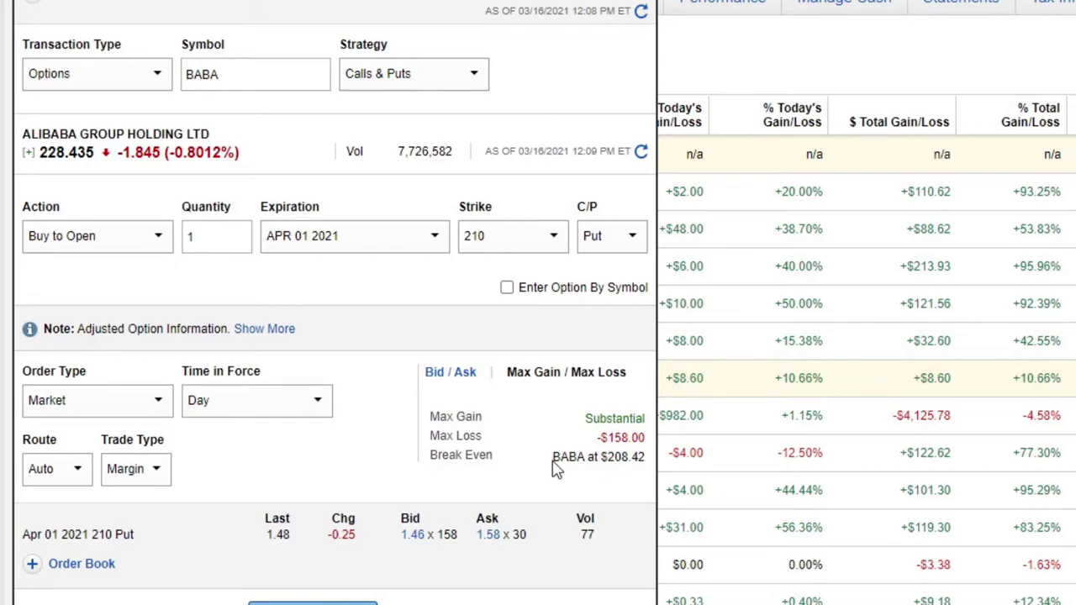
pyautogui.moveTo(596, 457); pyautogui.dragTo(563, 462)
pyautogui.click(654, 469)
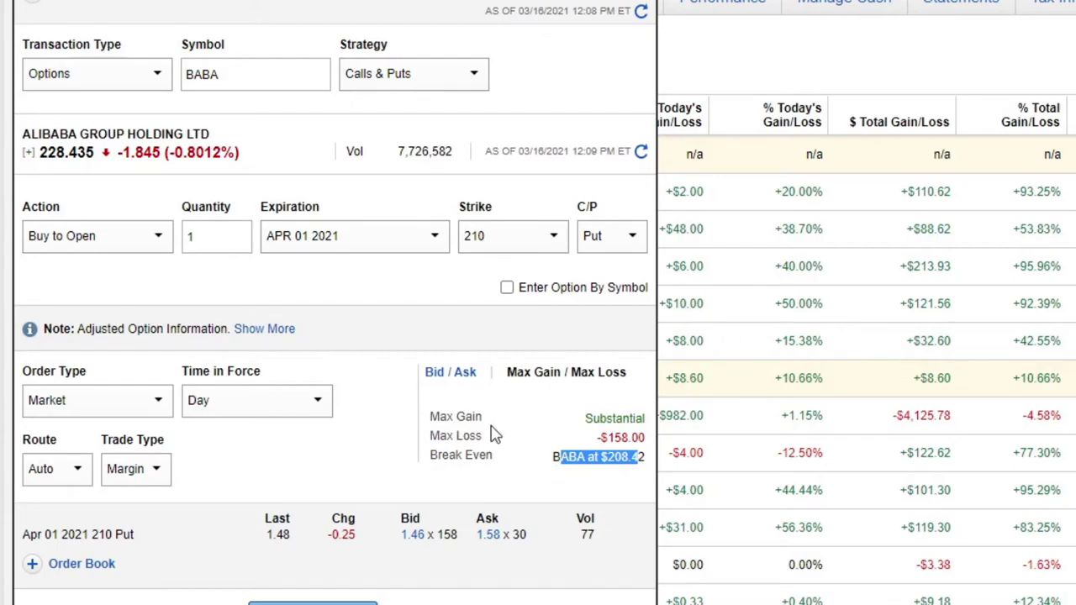
# Change the contract to a Call with a strike of 235 and check its maximum gain
pyautogui.click(422, 397)
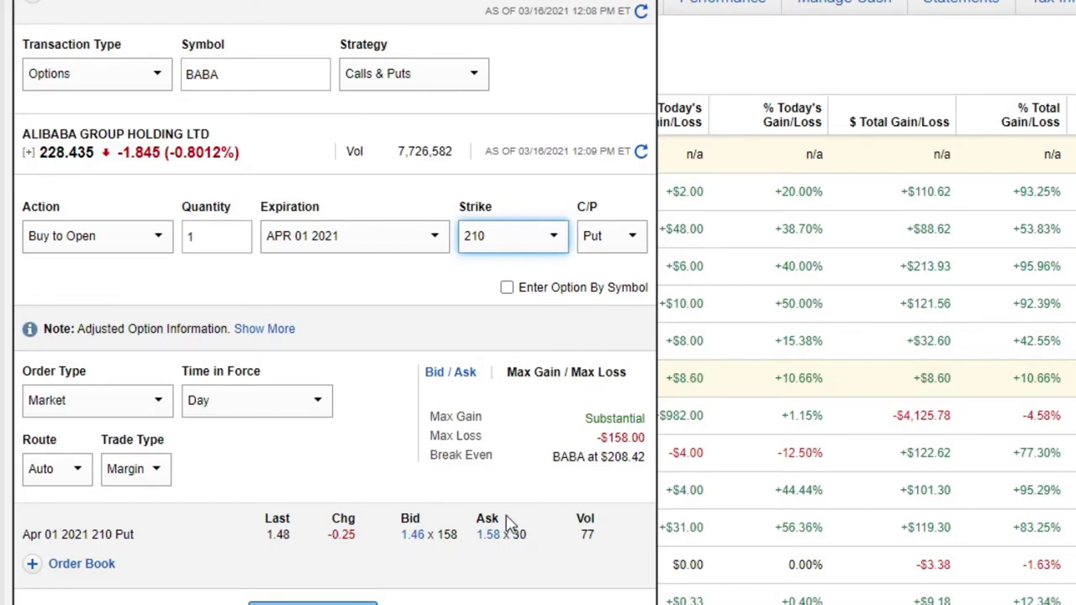
pyautogui.write('235')
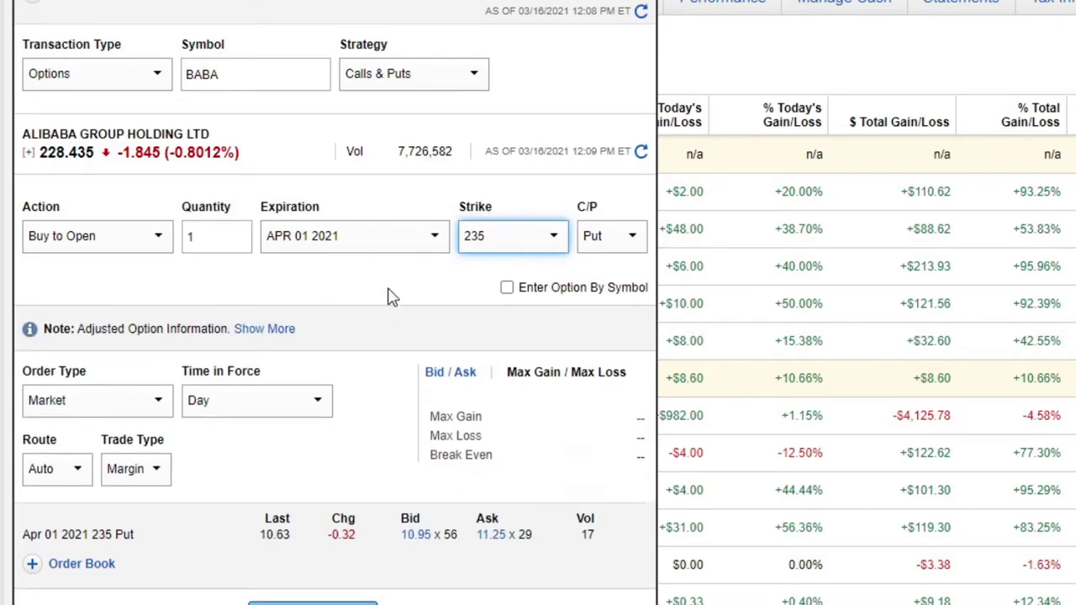
pyautogui.click(596, 243)
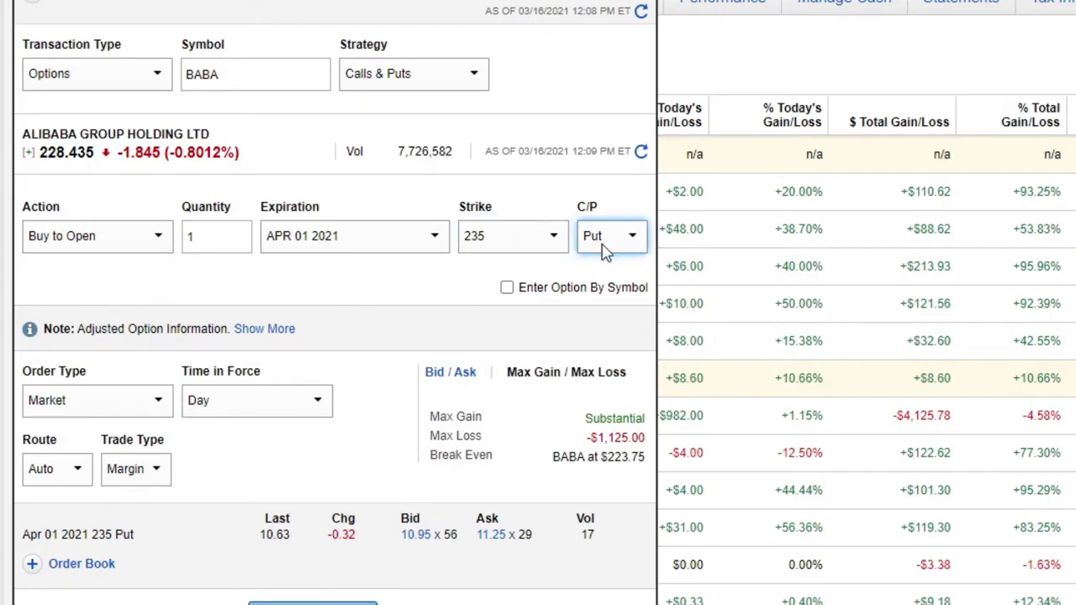
pyautogui.click(609, 279)
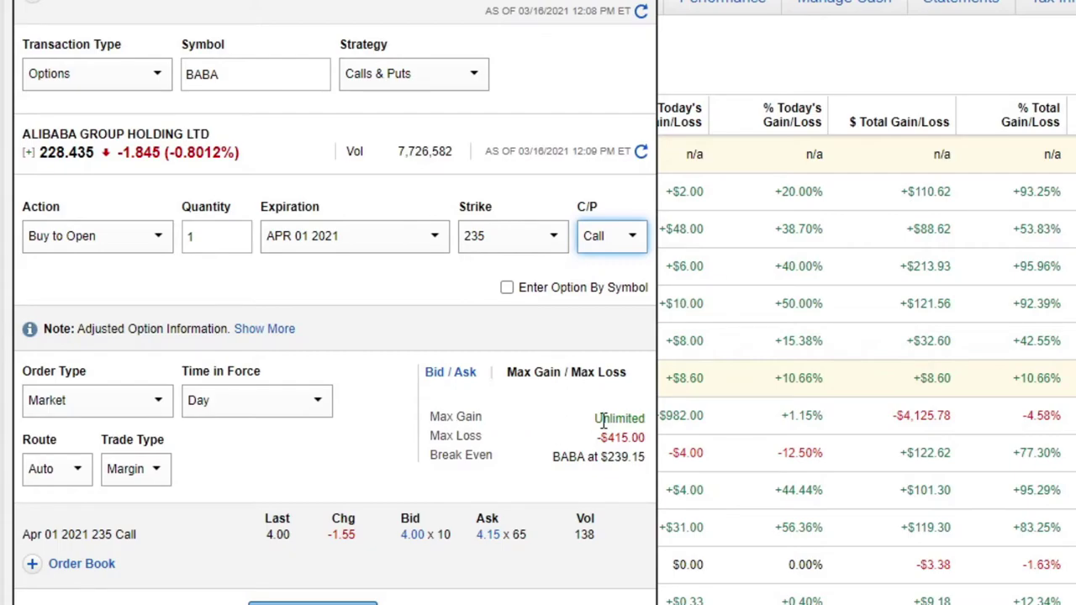
pyautogui.moveTo(431, 416); pyautogui.dragTo(650, 420)
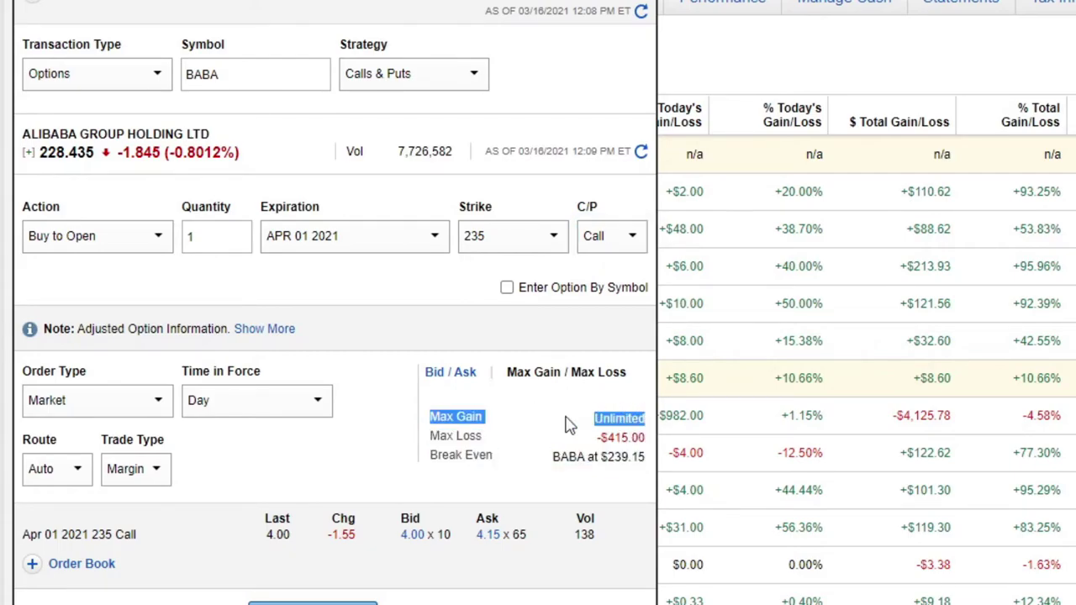
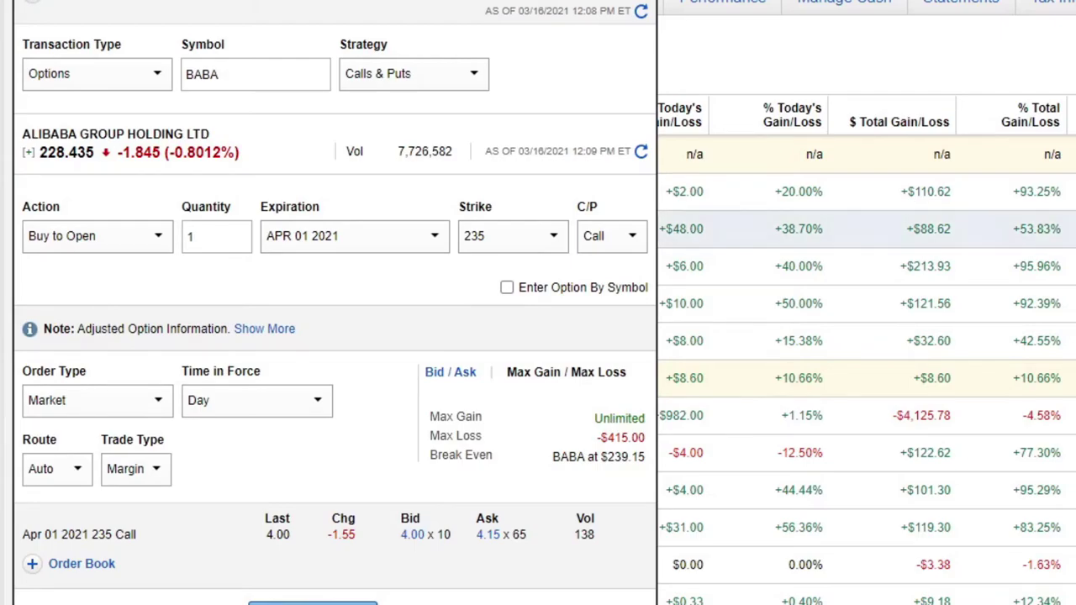
# Change the action to Sell to Open and examine the maximum gain and maximum loss for the 235 call
pyautogui.click(144, 241)
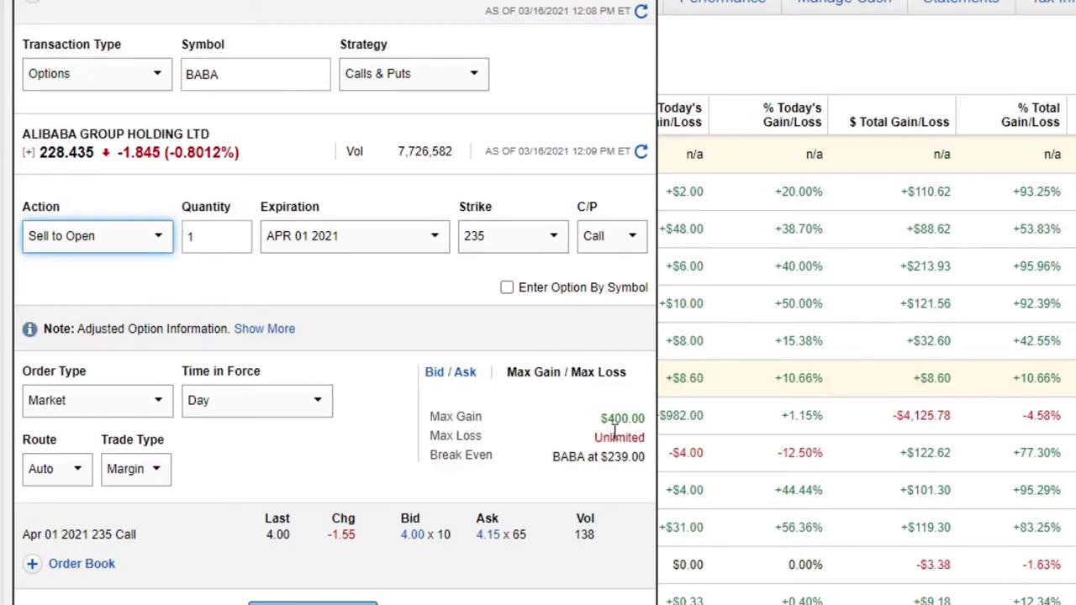
pyautogui.moveTo(600, 419); pyautogui.dragTo(649, 429)
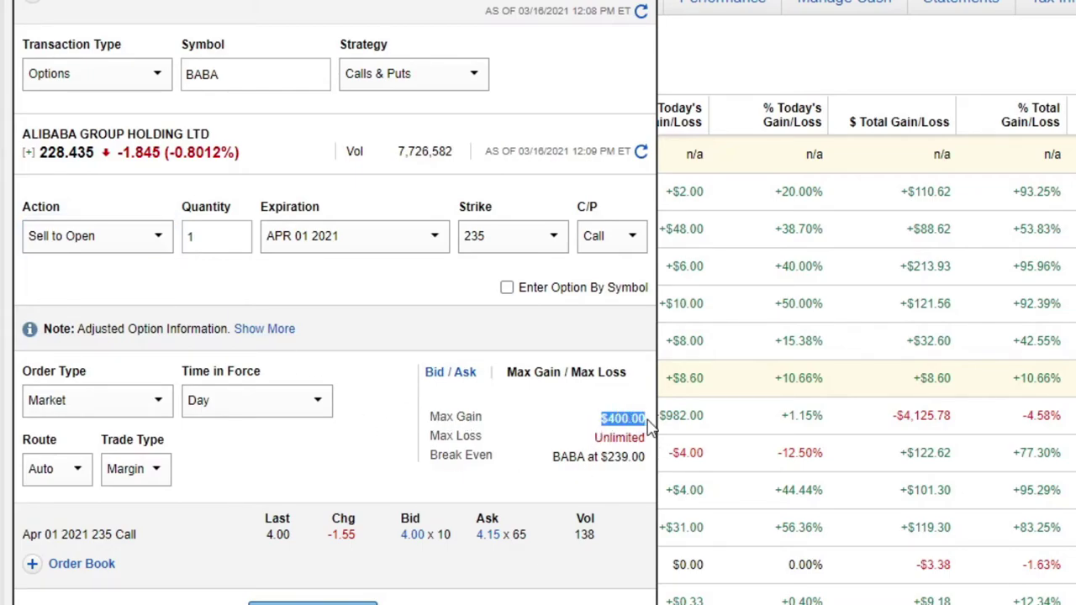
pyautogui.click(432, 438)
pyautogui.moveTo(430, 441); pyautogui.dragTo(649, 446)
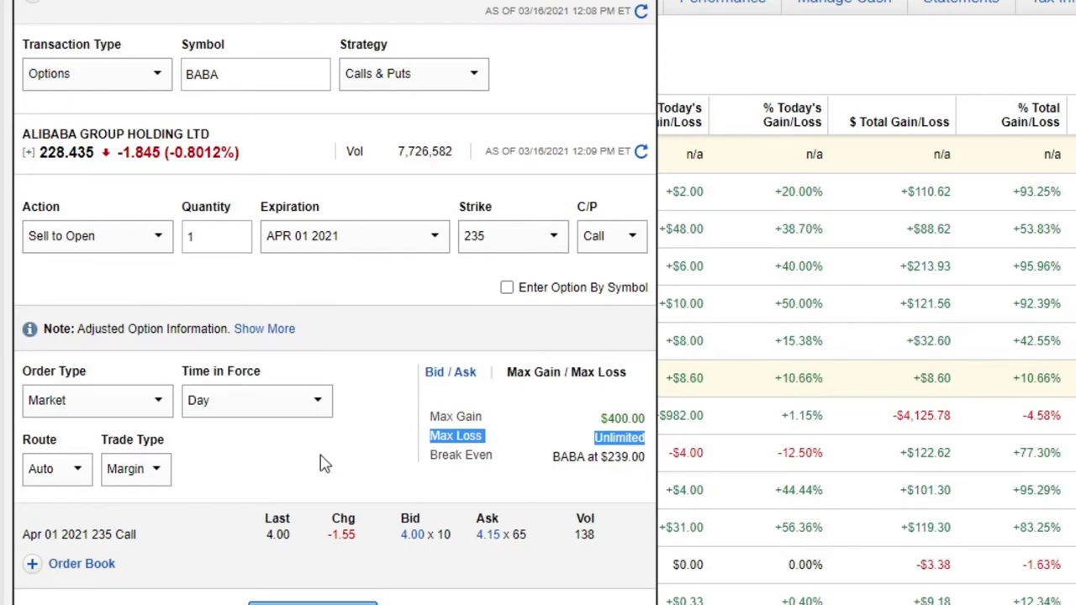
pyautogui.click(381, 443)
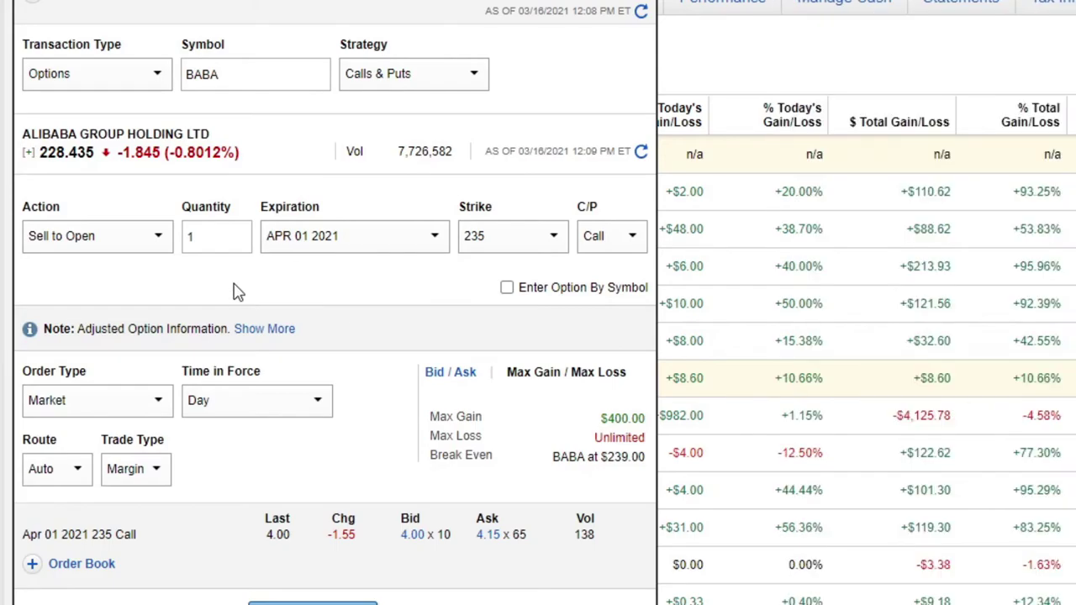
# Change the contract to a Put with a strike of 210, keeping Sell to Open and a quantity of 1
pyautogui.click(159, 238)
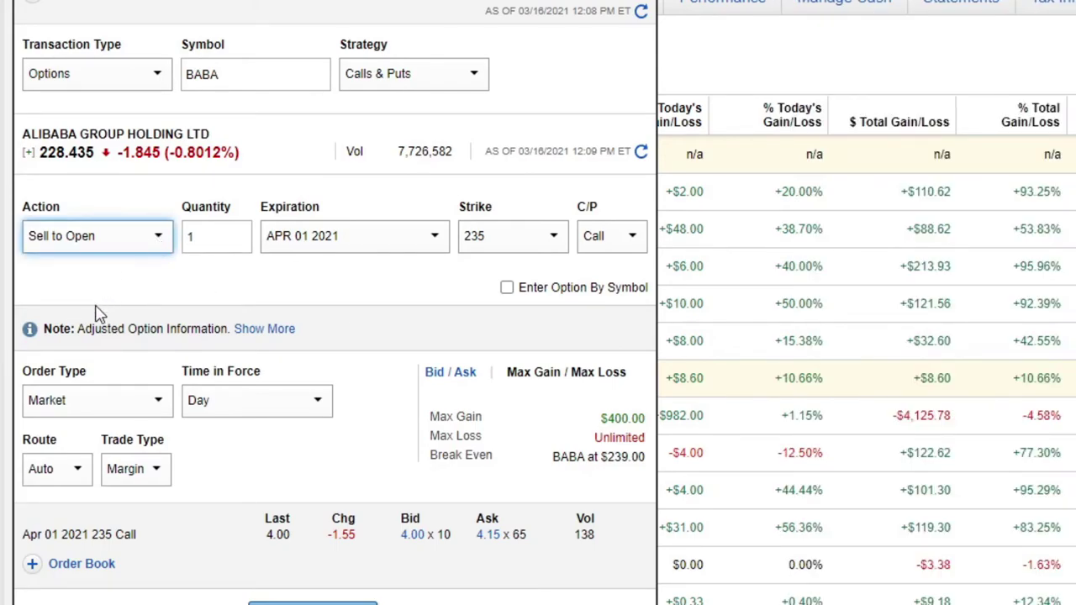
pyautogui.click(236, 238)
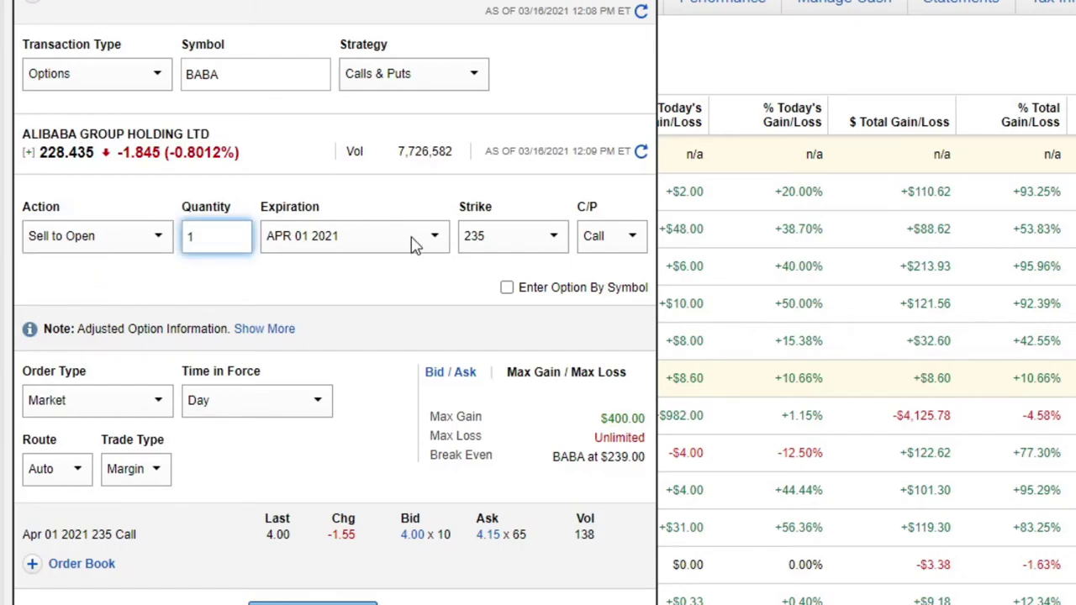
pyautogui.click(527, 251)
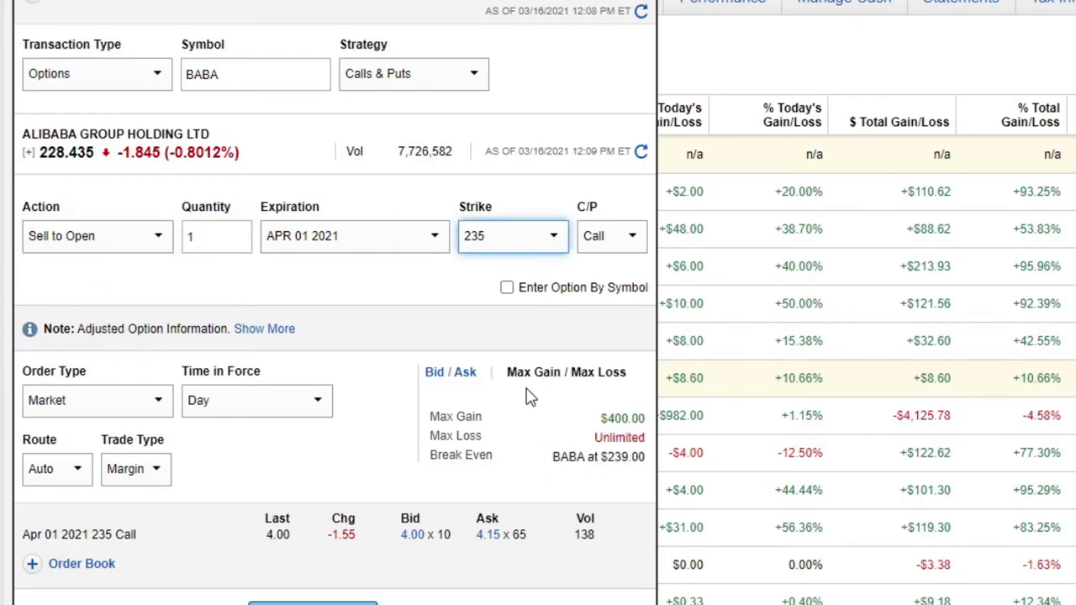
pyautogui.write('210')
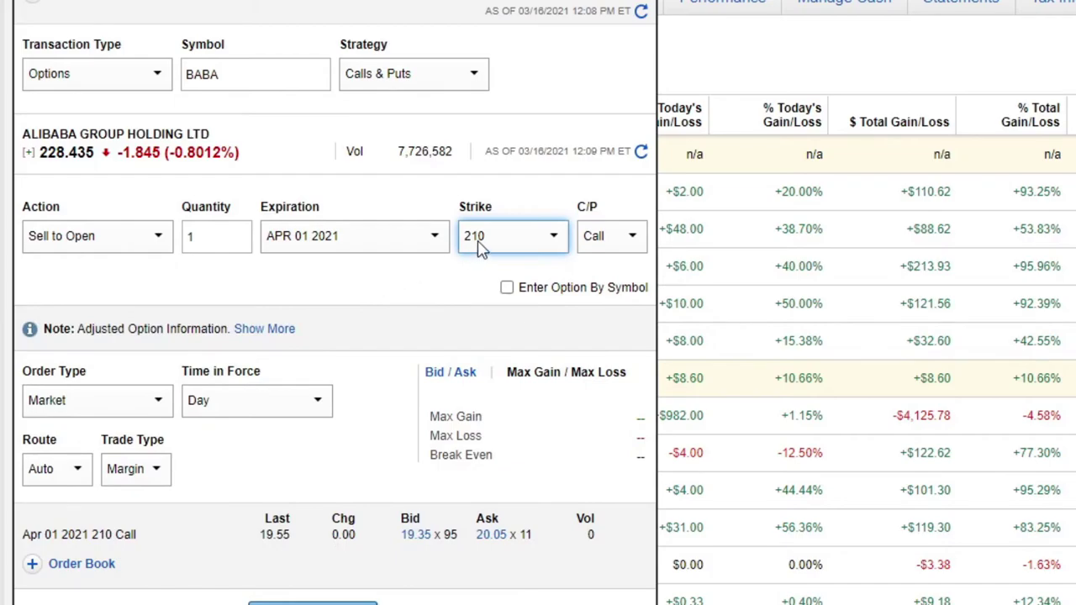
pyautogui.click(630, 237)
pyautogui.press('Down')
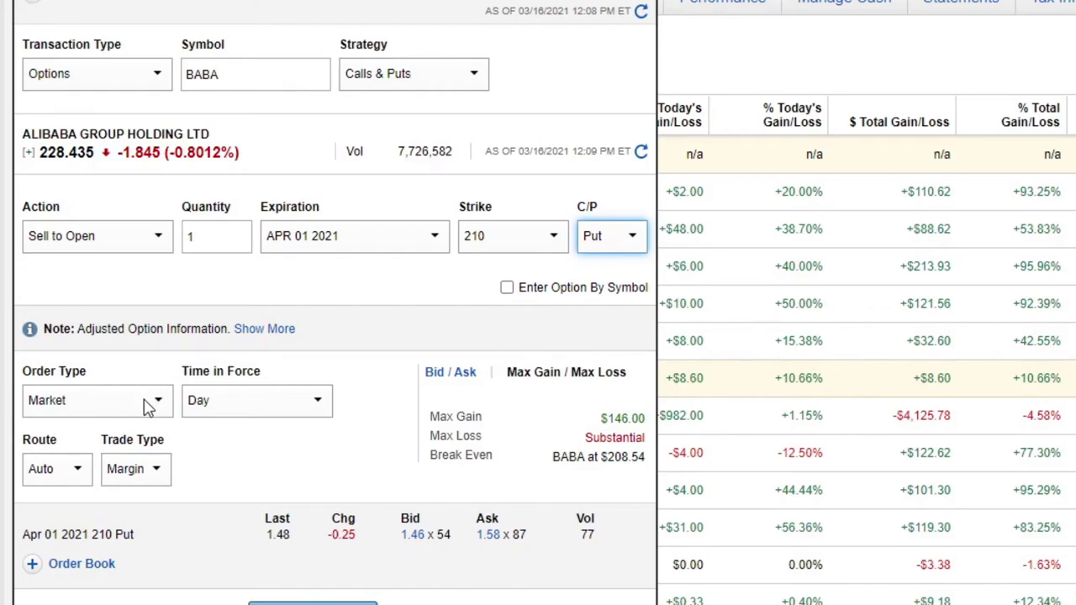
# Preview and place the market order to sell one BABA APR 01 2021 210 put, and close the trade confirmation
pyautogui.click(460, 373)
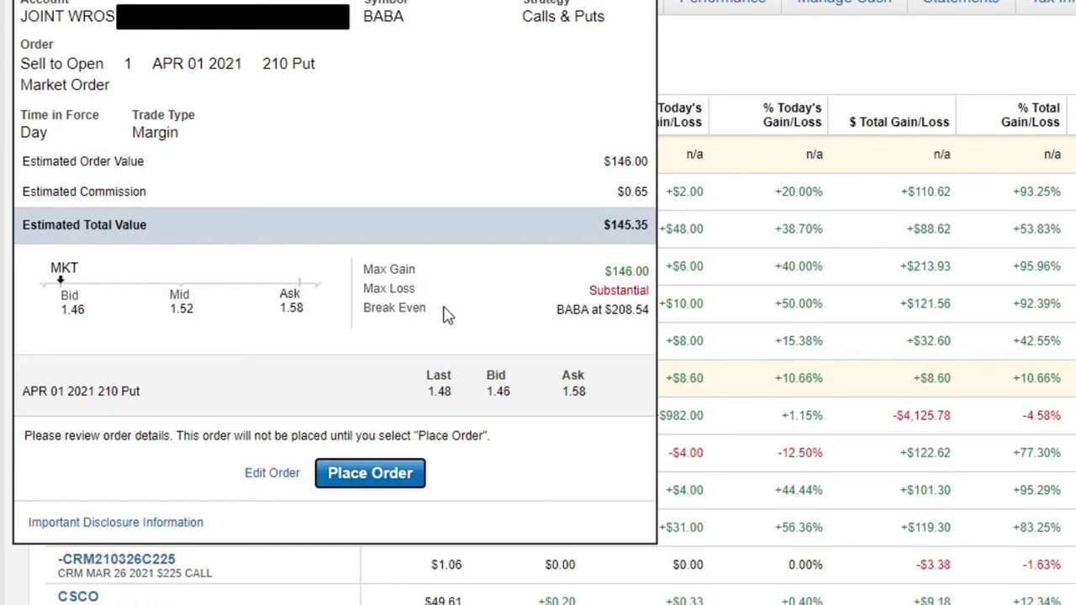
pyautogui.click(385, 488)
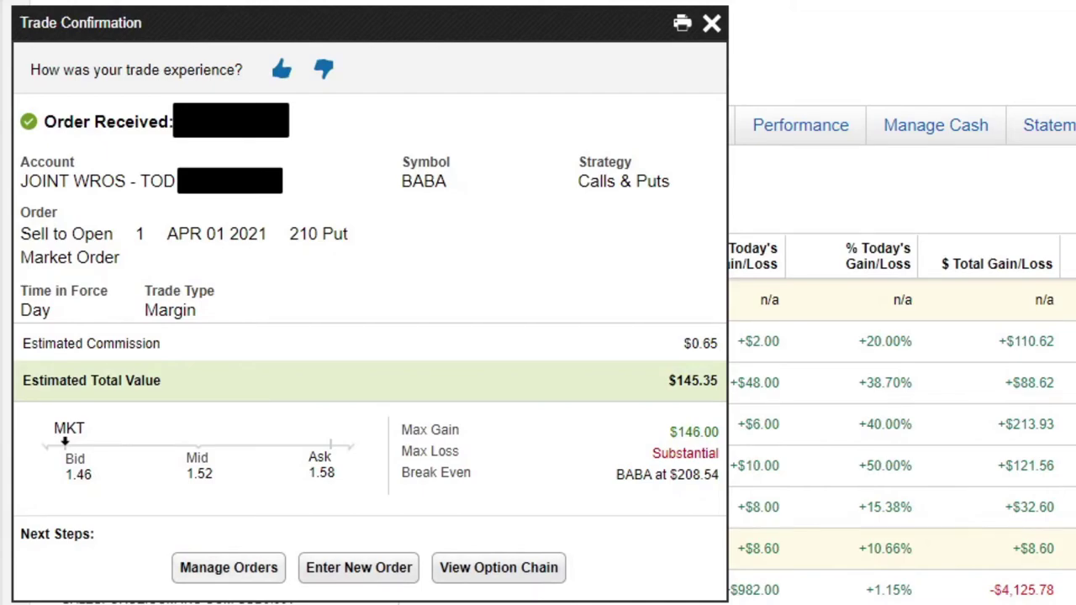
pyautogui.click(711, 23)
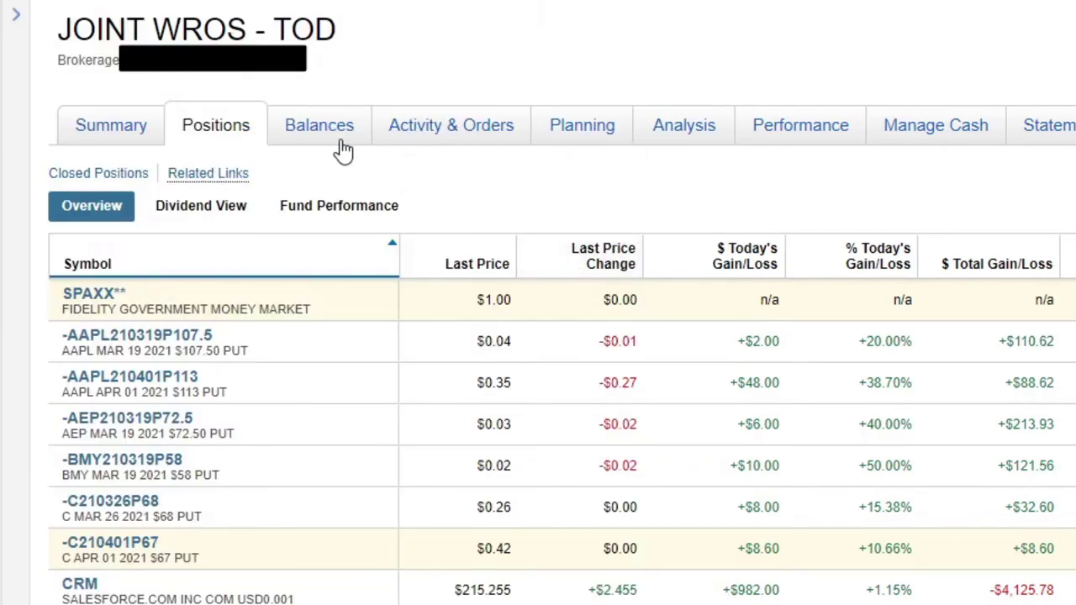
# Review the order details of the BABA Apr 01 2021 210 put in the account's activity and orders
pyautogui.click(449, 136)
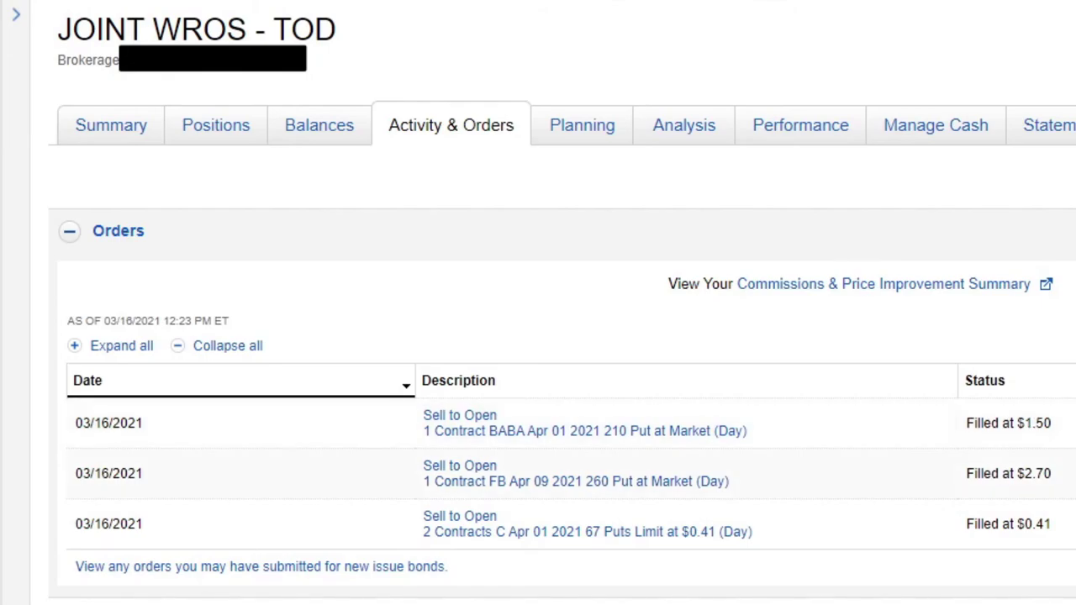
pyautogui.click(473, 425)
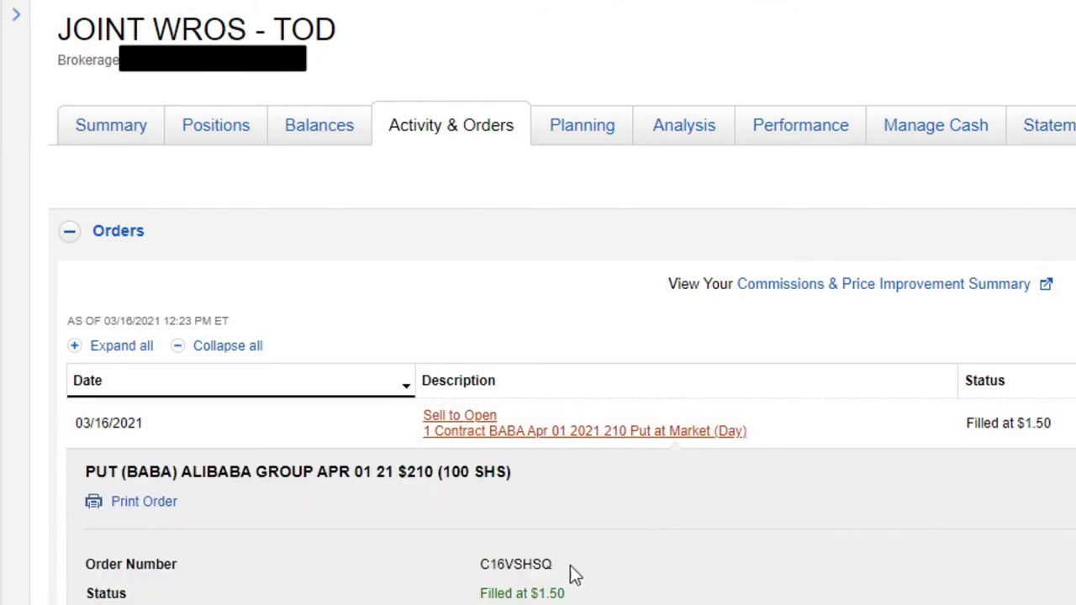
pyautogui.scroll(-6, 538, 336)
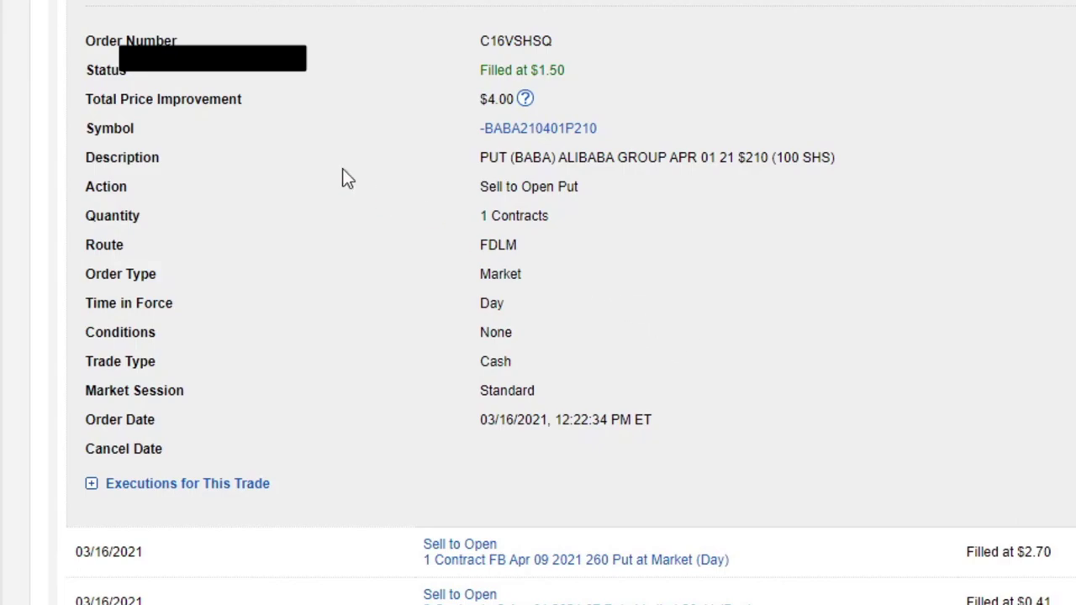
pyautogui.scroll(6, 756, 269)
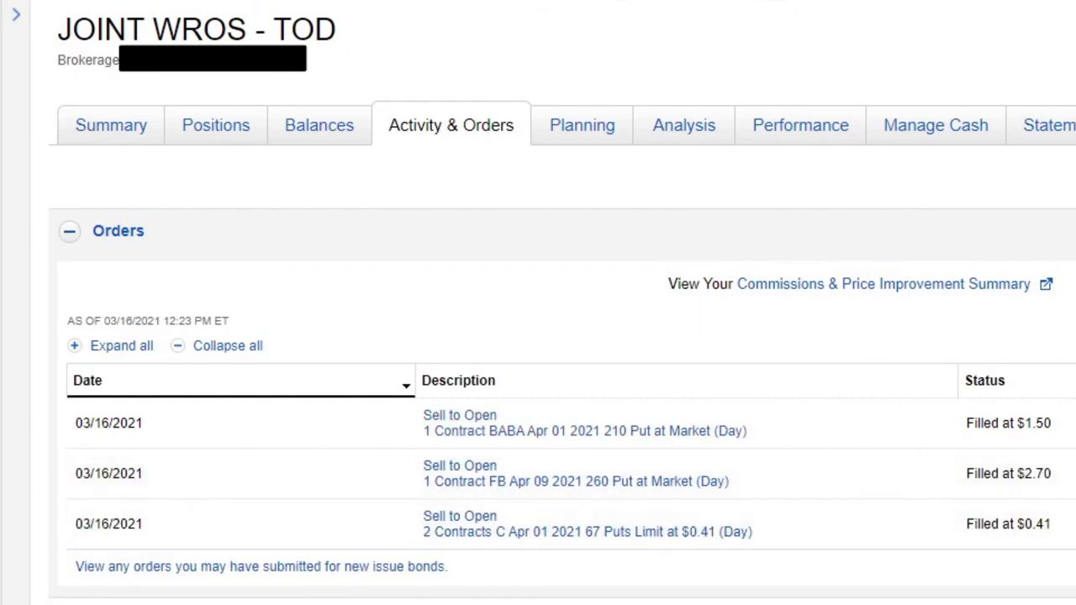
# Open the BABA option chain from the trade ticket and examine the calls and puts listed by strike and expiration
pyautogui.scroll(-6, 538, 336)
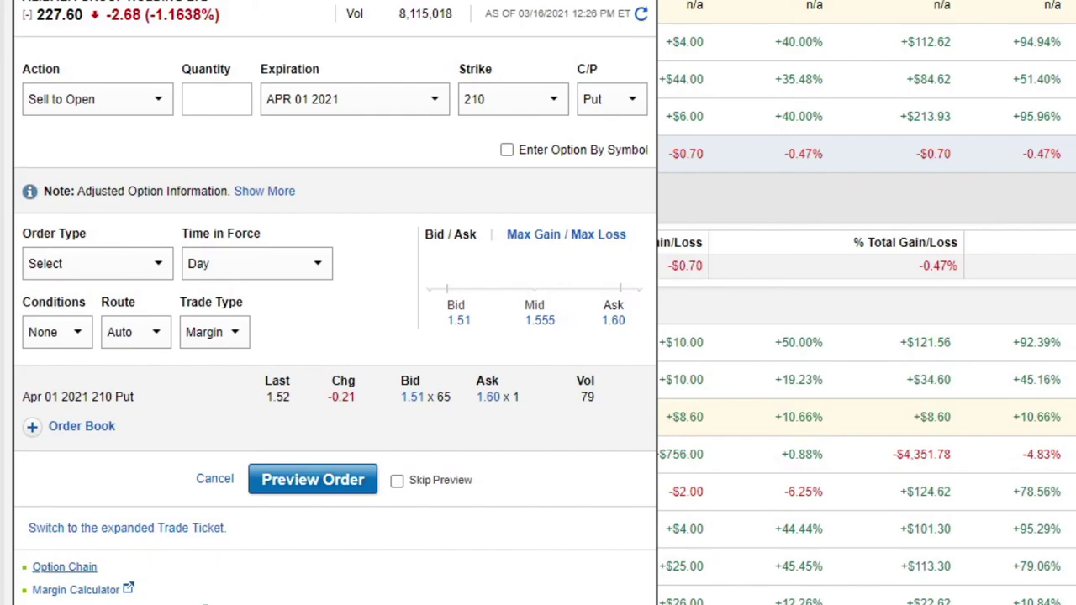
pyautogui.click(71, 568)
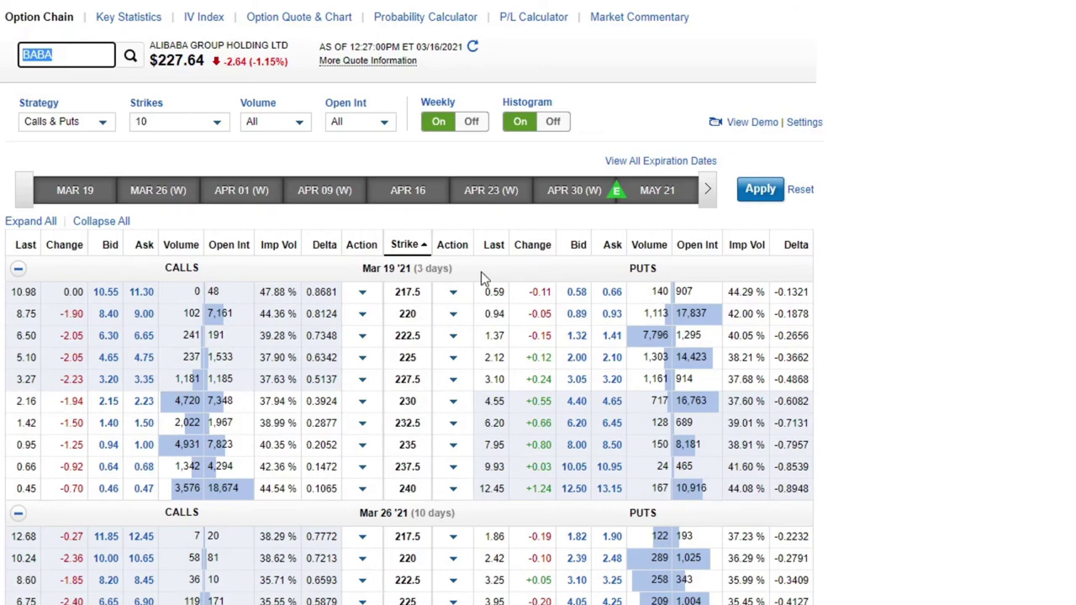
pyautogui.moveTo(166, 111)
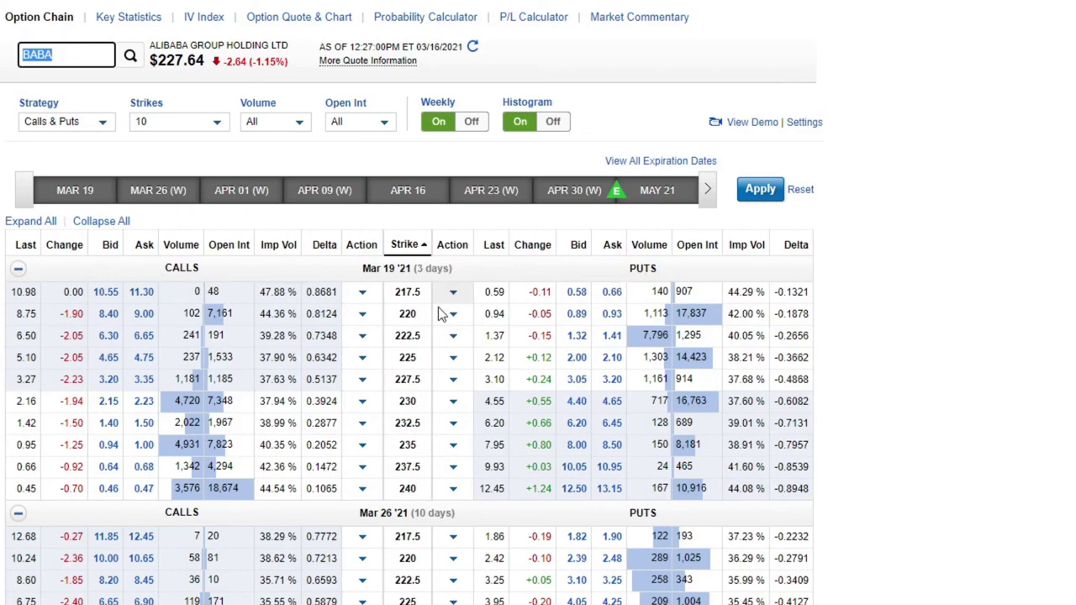
pyautogui.click(452, 488)
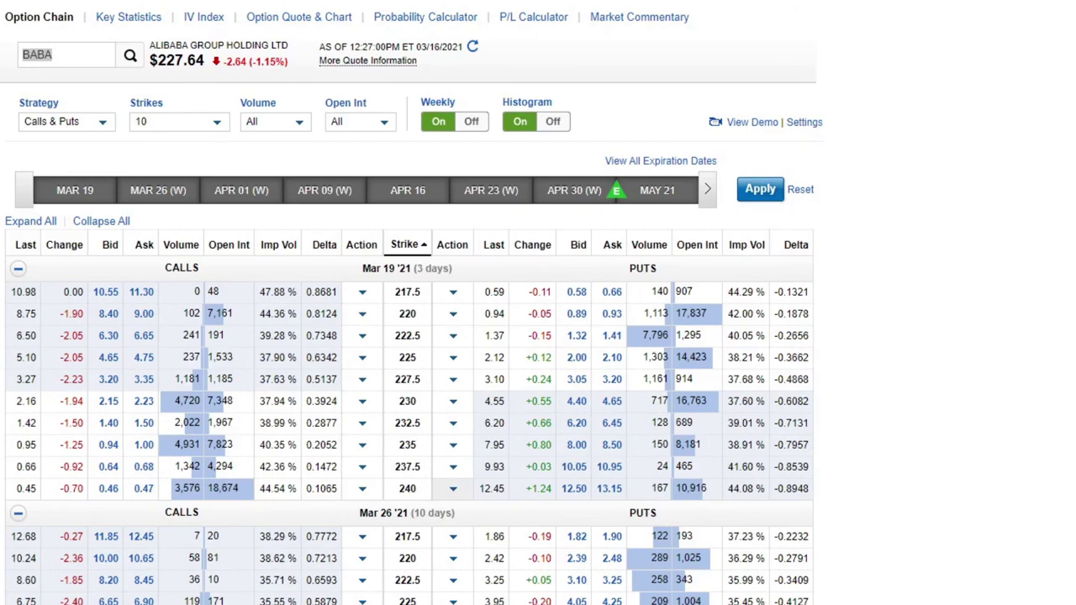